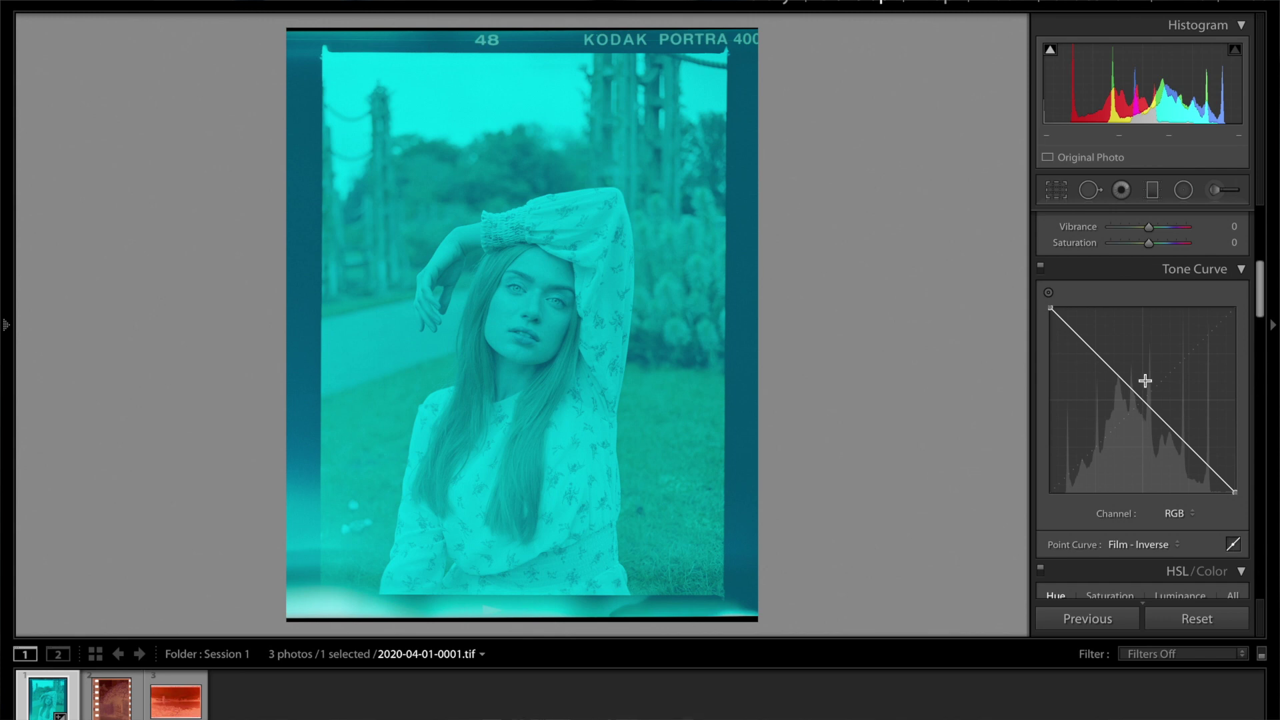
Try a custom white balance sampled from the gray path beside the woman, and undo it
{"action": "scroll", "coordinate": [1144, 380], "scroll_direction": "up", "scroll_amount": 5}
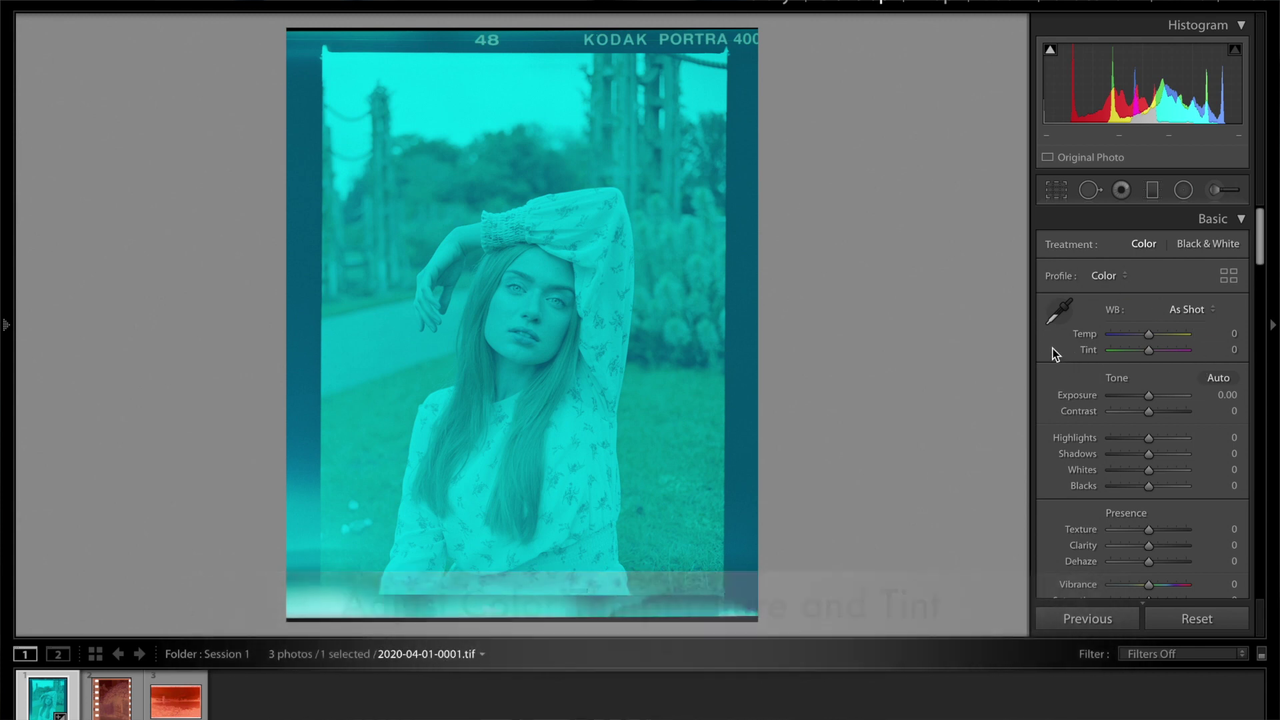
{"action": "left_click", "coordinate": [1060, 311]}
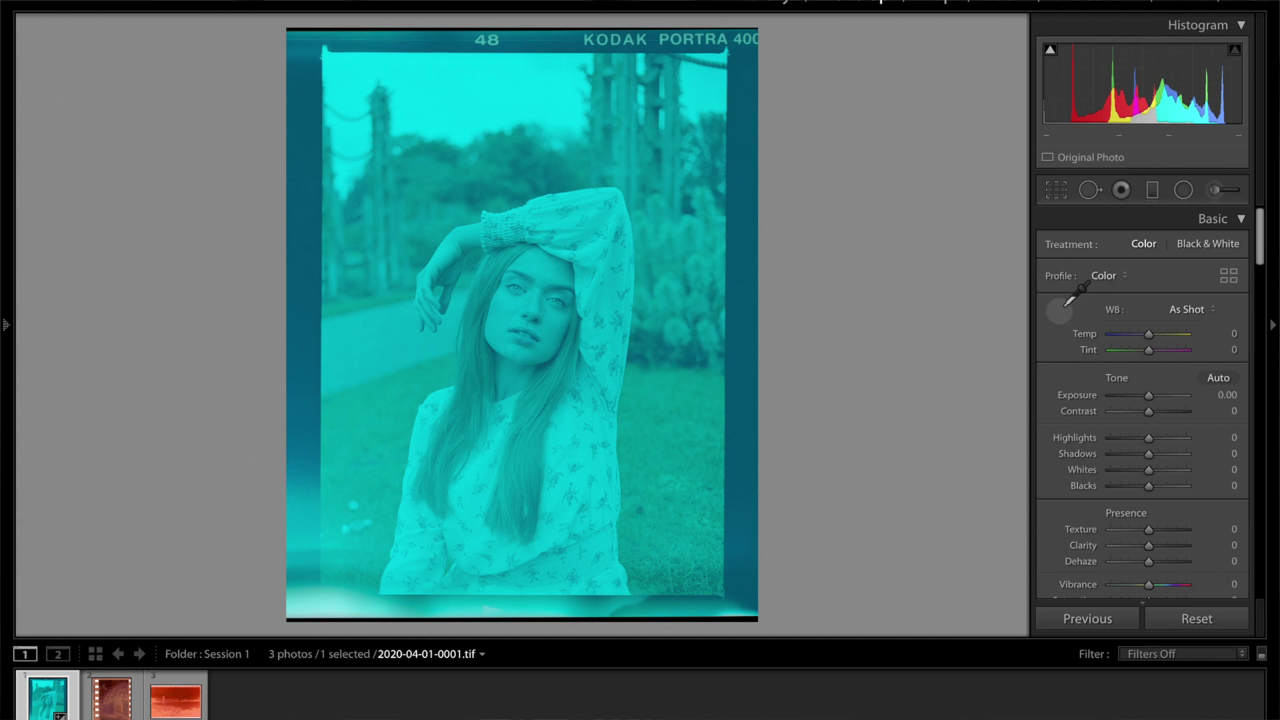
{"action": "left_click", "coordinate": [387, 355]}
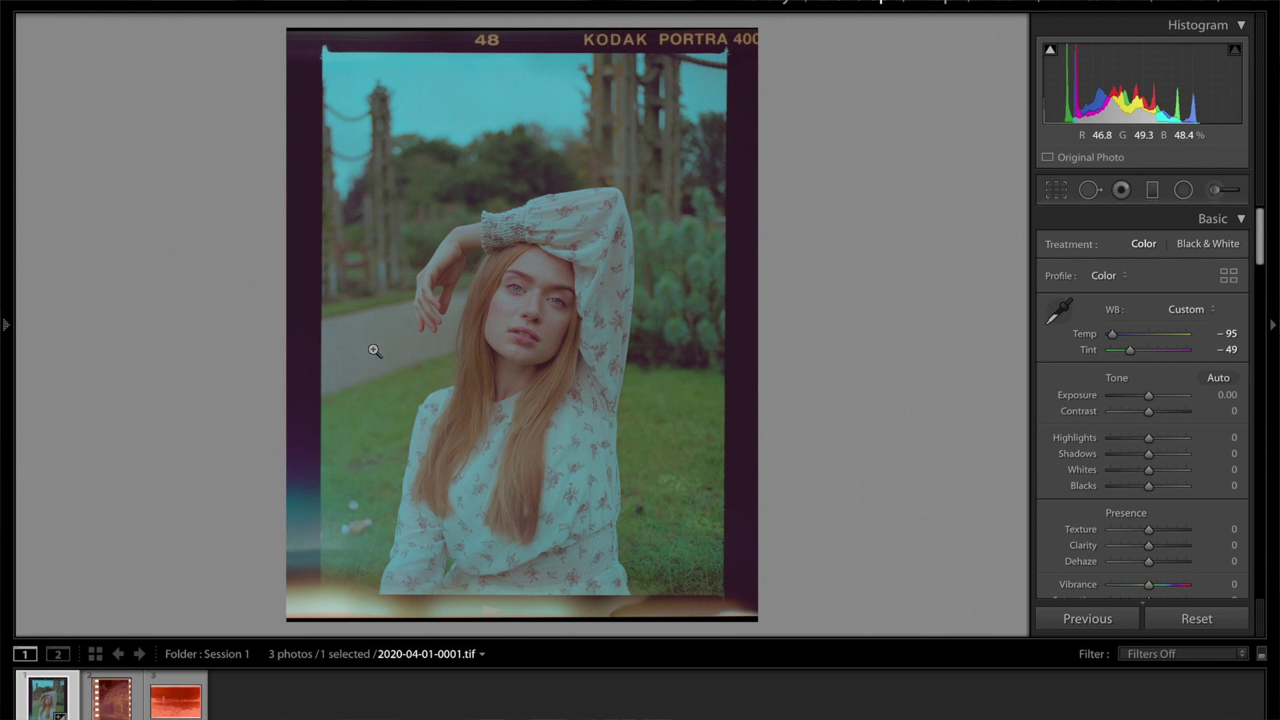
{"action": "key", "text": "ctrl+z"}
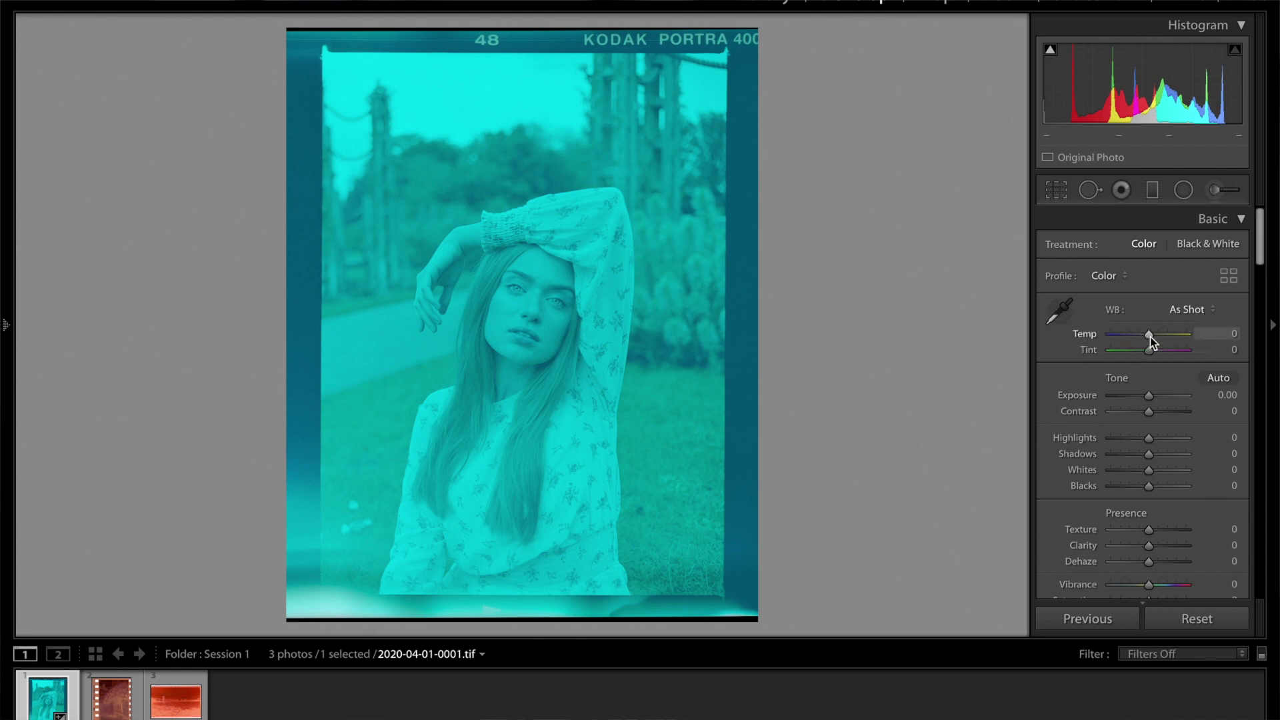
Correct the portrait's cyan cast by setting the white balance Temp to −93 and Tint to −49
{"action": "mouse_move", "coordinate": [1150, 338]}
{"action": "left_mouse_down"}
{"action": "mouse_move", "coordinate": [1176, 334]}
{"action": "mouse_move", "coordinate": [1128, 338]}
{"action": "left_mouse_up"}
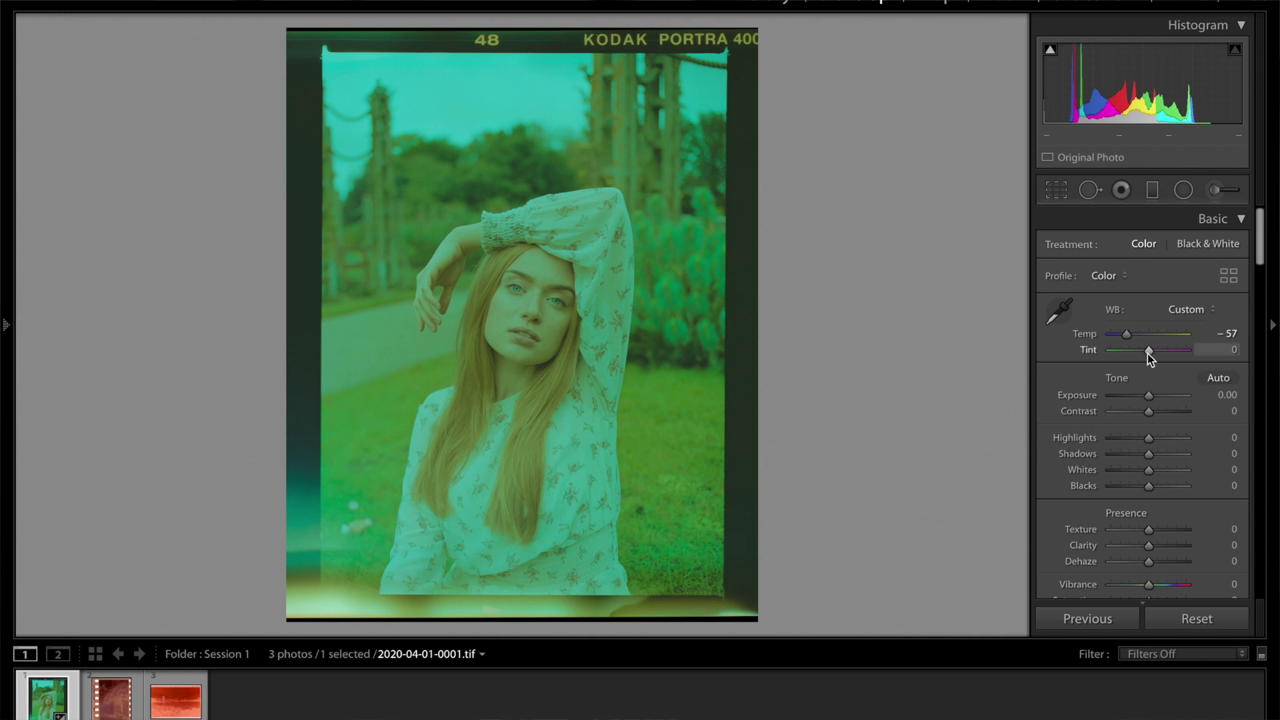
{"action": "left_click_drag", "start_coordinate": [1147, 354], "coordinate": [1113, 341]}
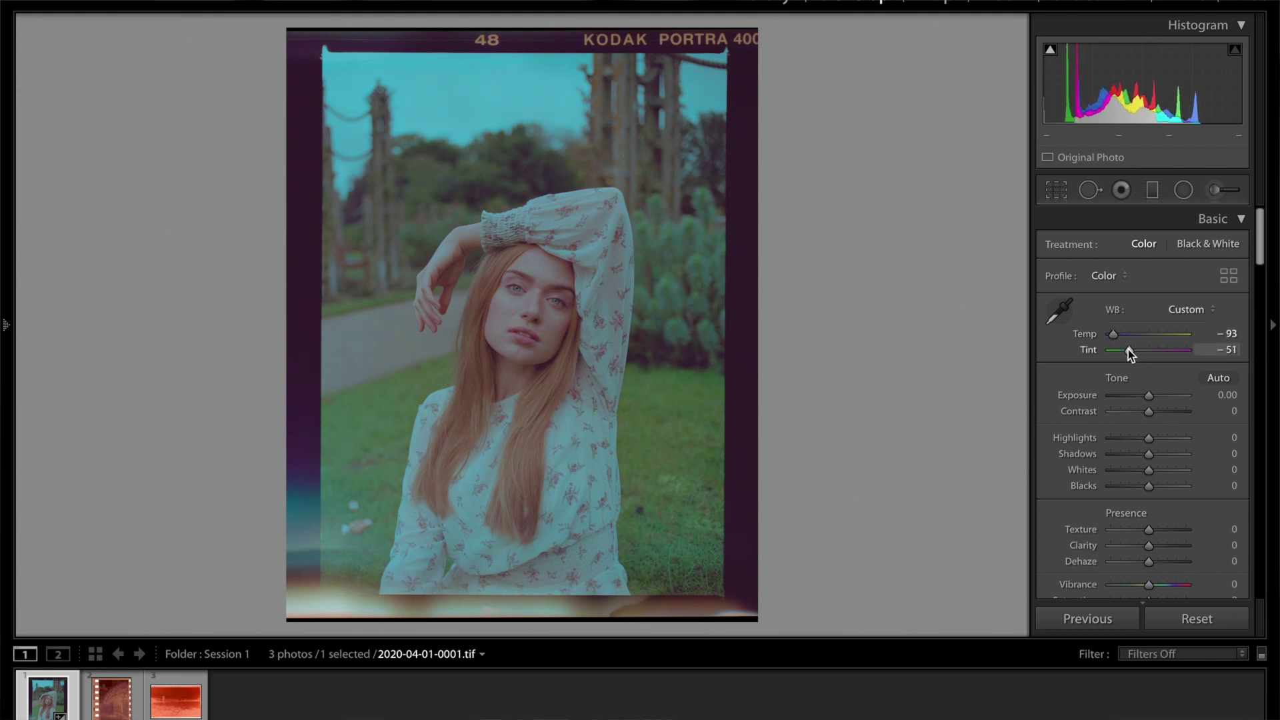
{"action": "left_click_drag", "start_coordinate": [1128, 349], "coordinate": [1130, 350]}
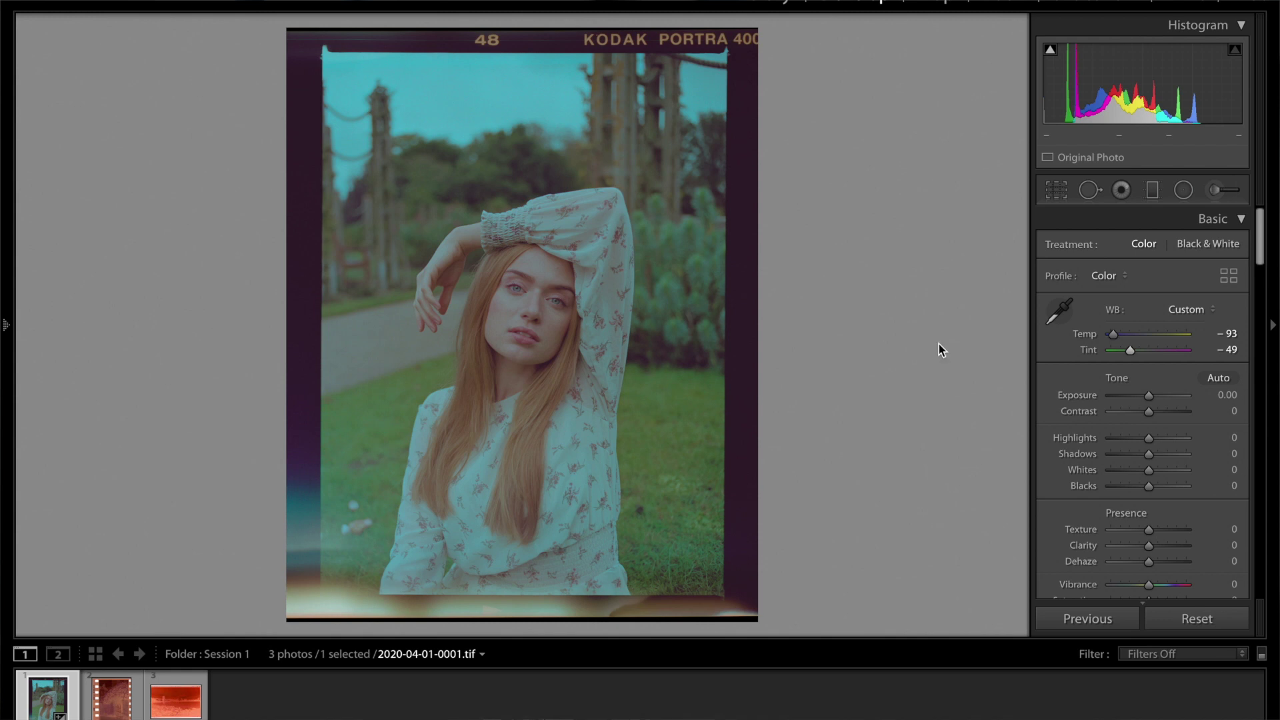
Move both endpoints of the portrait's inverted RGB tone curve inward to the edges of the histogram data
{"action": "scroll", "coordinate": [1131, 414], "scroll_direction": "down", "scroll_amount": 6}
{"action": "scroll", "coordinate": [1131, 414], "scroll_direction": "down", "scroll_amount": 1}
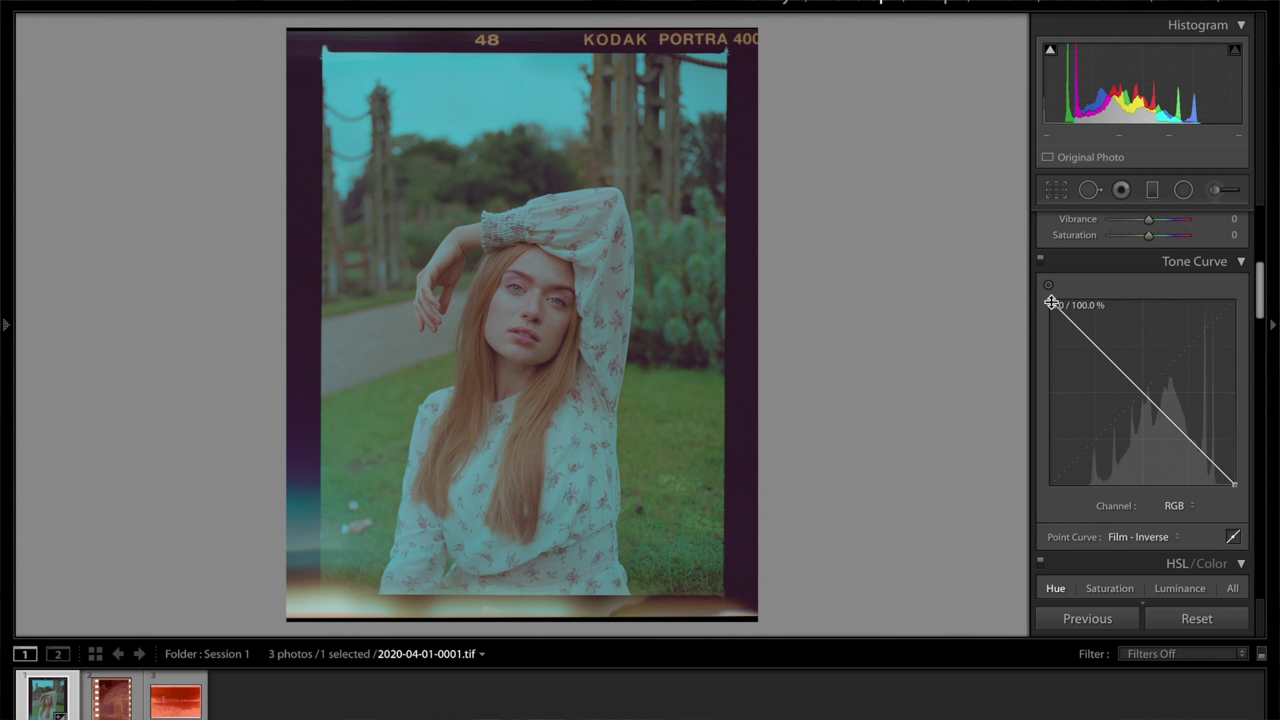
{"action": "left_click_drag", "start_coordinate": [1051, 302], "coordinate": [1088, 298]}
{"action": "left_click_drag", "start_coordinate": [1237, 487], "coordinate": [1219, 489]}
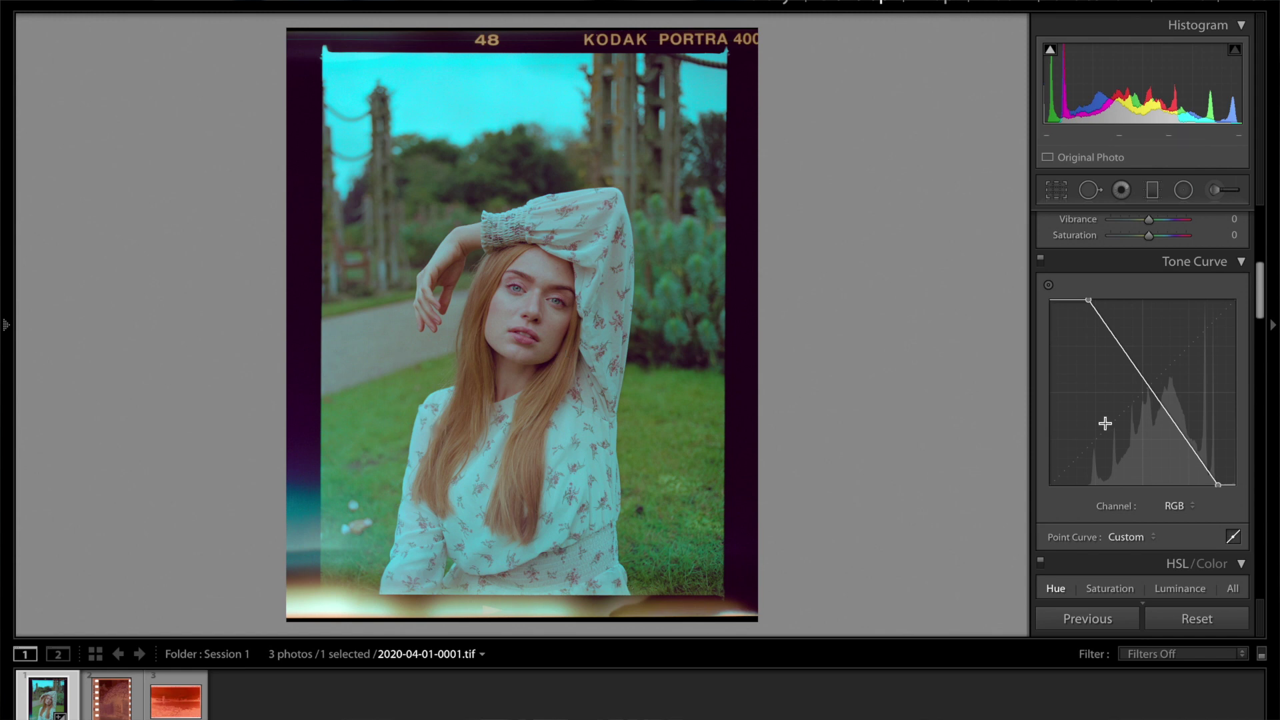
{"action": "scroll", "coordinate": [1106, 426], "scroll_direction": "up", "scroll_amount": 10}
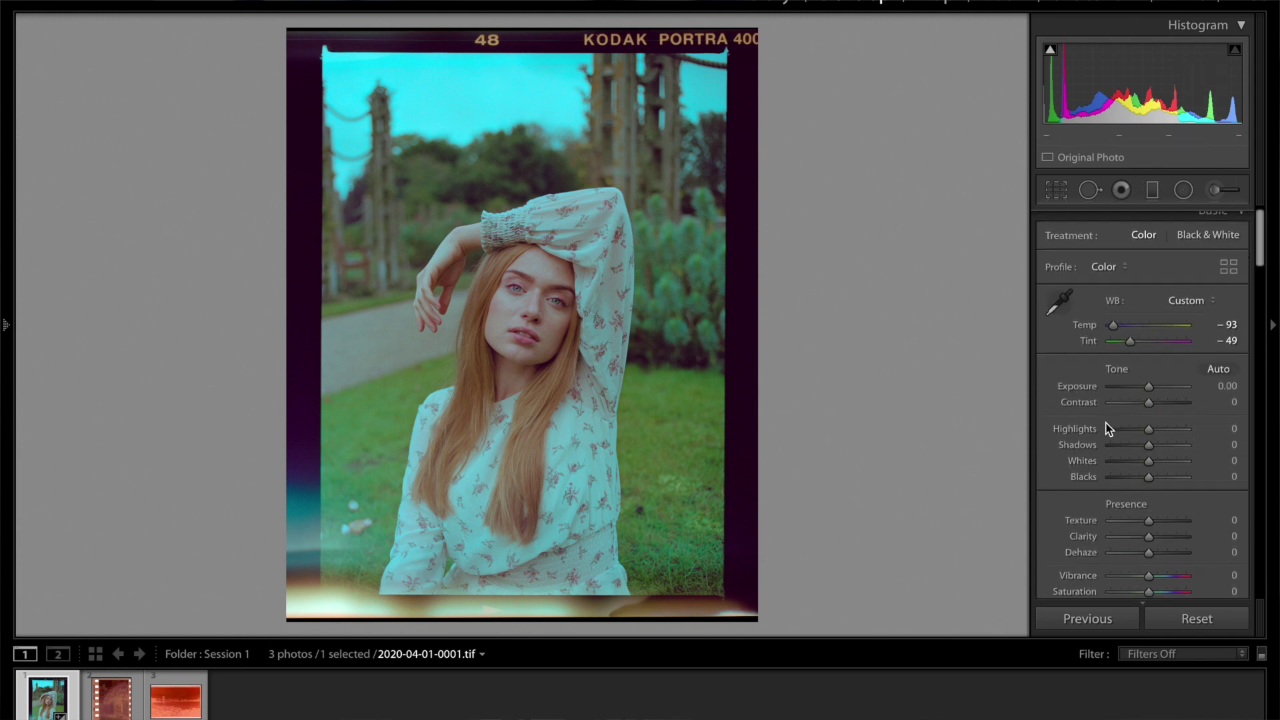
{"action": "scroll", "coordinate": [1107, 429], "scroll_direction": "down", "scroll_amount": 1}
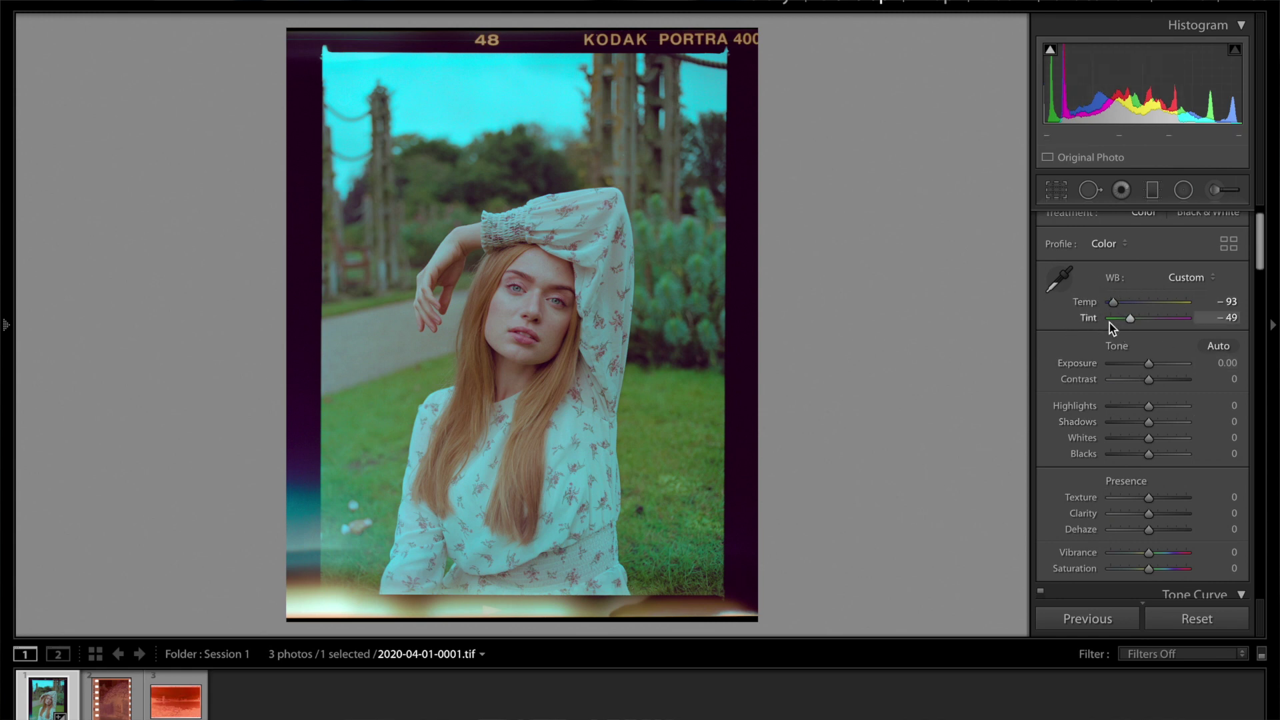
{"action": "scroll", "coordinate": [1109, 323], "scroll_direction": "down", "scroll_amount": 10}
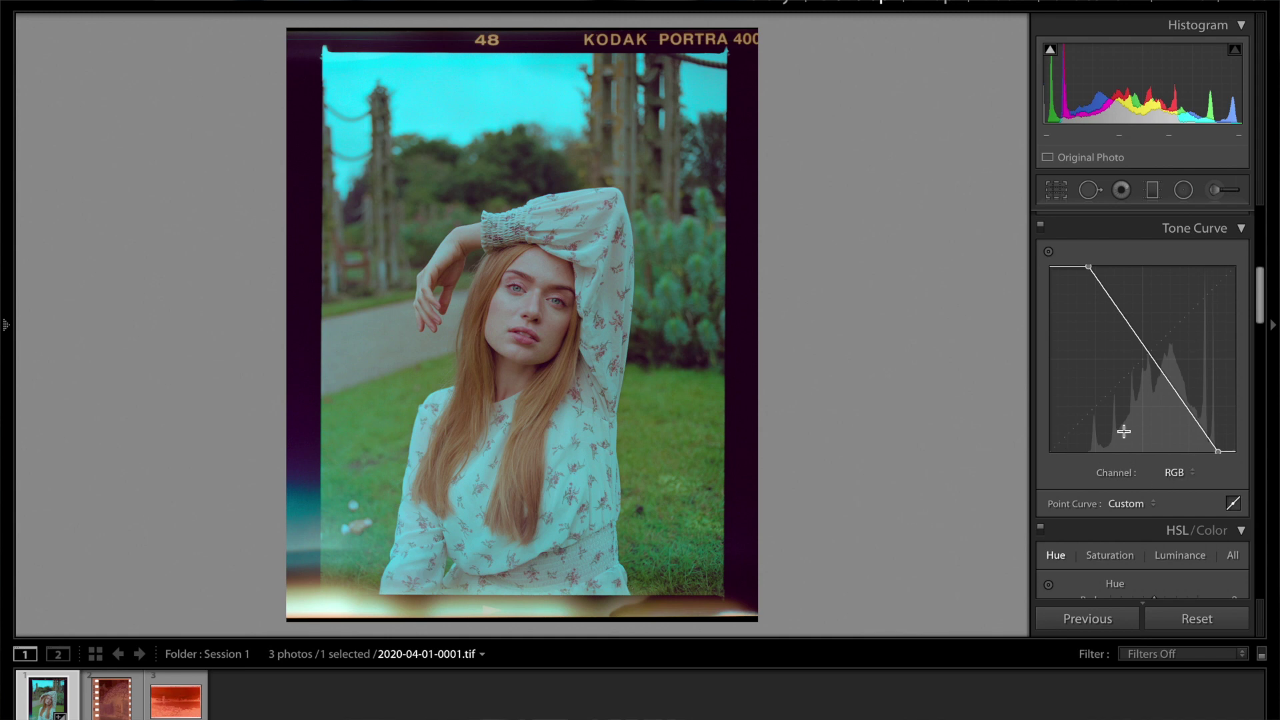
{"action": "scroll", "coordinate": [1139, 454], "scroll_direction": "up", "scroll_amount": 10}
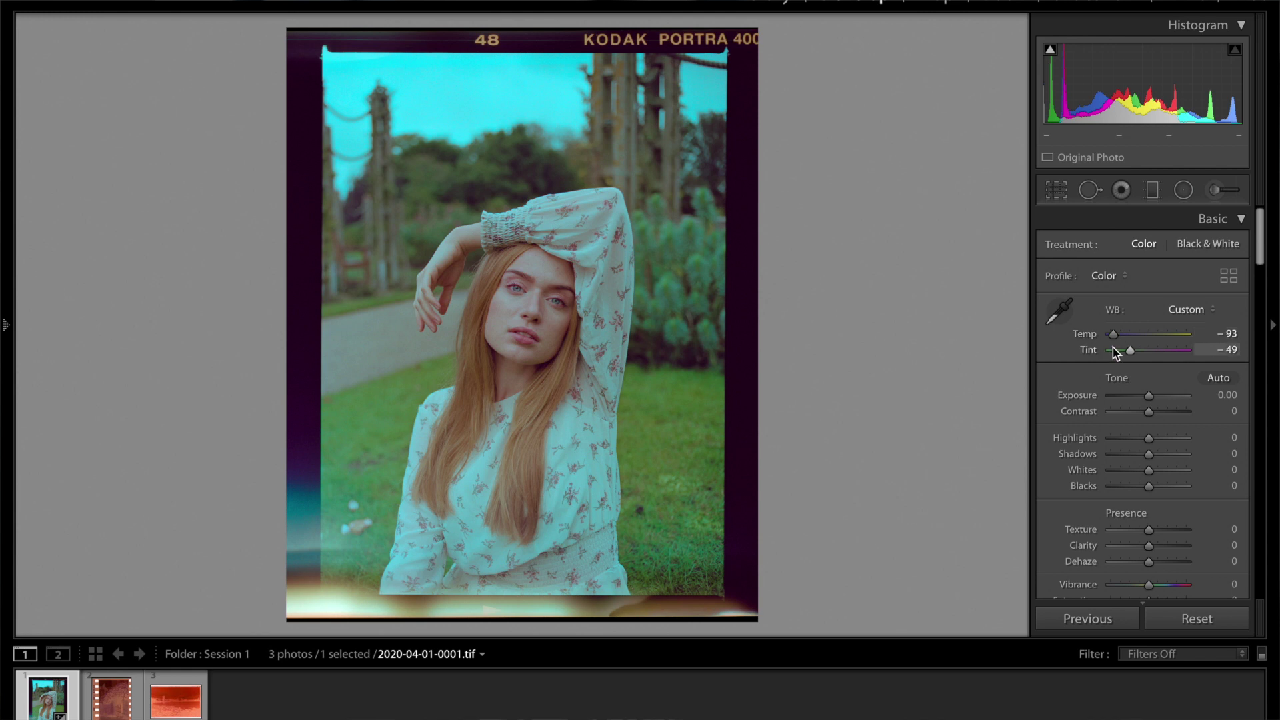
Add slight contrast to the portrait's RGB tone curve with one point lowered in its lower section and one raised in its upper section
{"action": "scroll", "coordinate": [1107, 460], "scroll_direction": "down", "scroll_amount": 10}
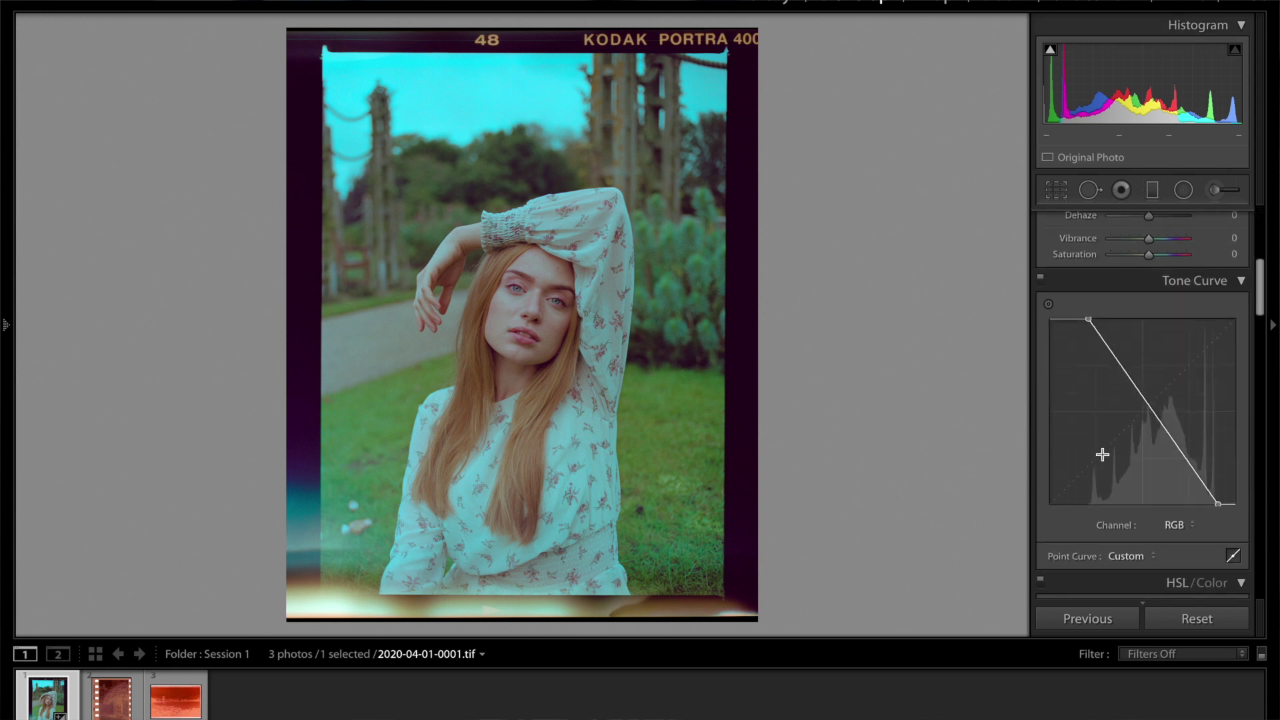
{"action": "left_click", "coordinate": [1182, 455]}
{"action": "left_click_drag", "start_coordinate": [1184, 455], "coordinate": [1180, 461]}
{"action": "left_click_drag", "start_coordinate": [1115, 363], "coordinate": [1118, 358]}
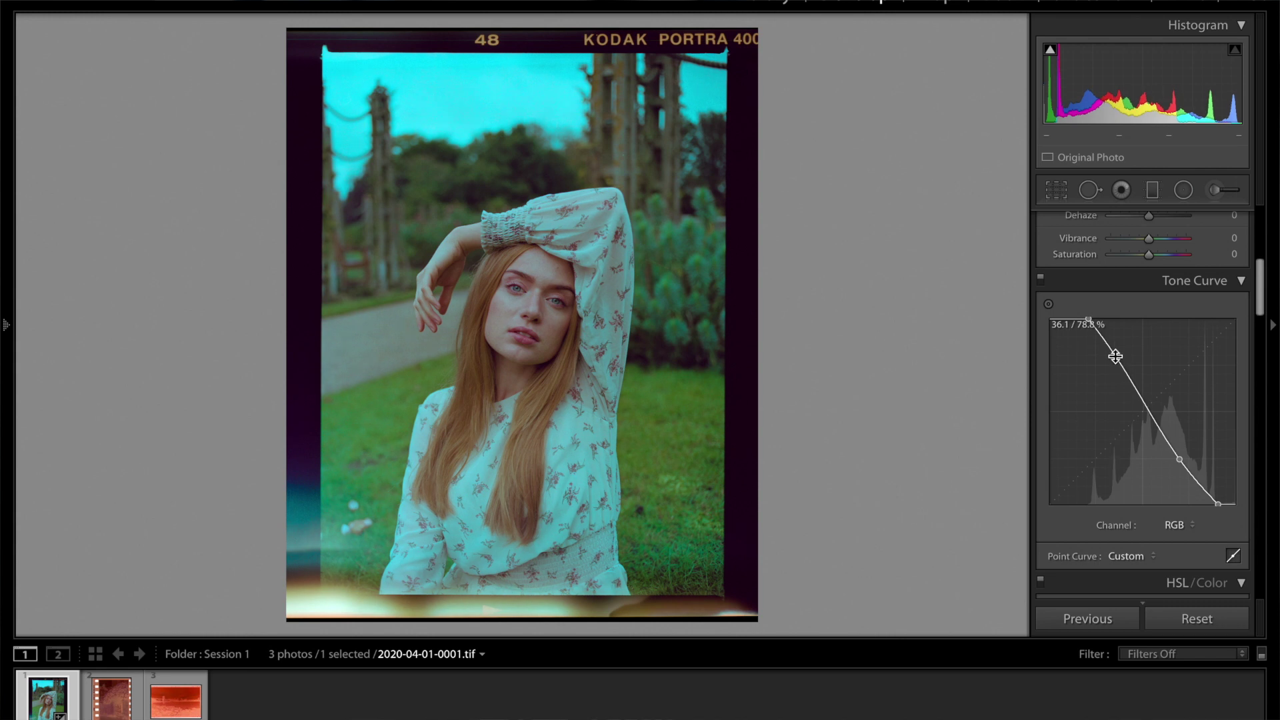
Refine the portrait's white balance to Temp −96 and Tint −50
{"action": "scroll", "coordinate": [1158, 426], "scroll_direction": "up", "scroll_amount": 10}
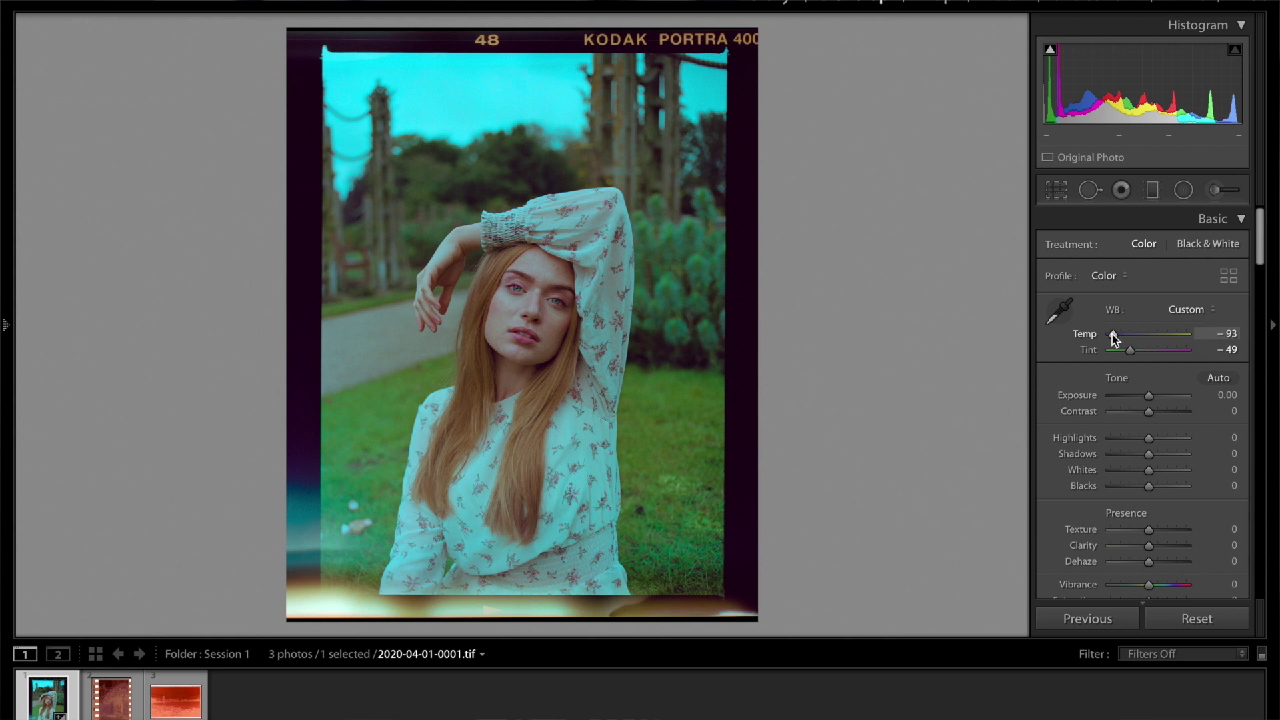
{"action": "left_click_drag", "start_coordinate": [1112, 334], "coordinate": [1127, 351]}
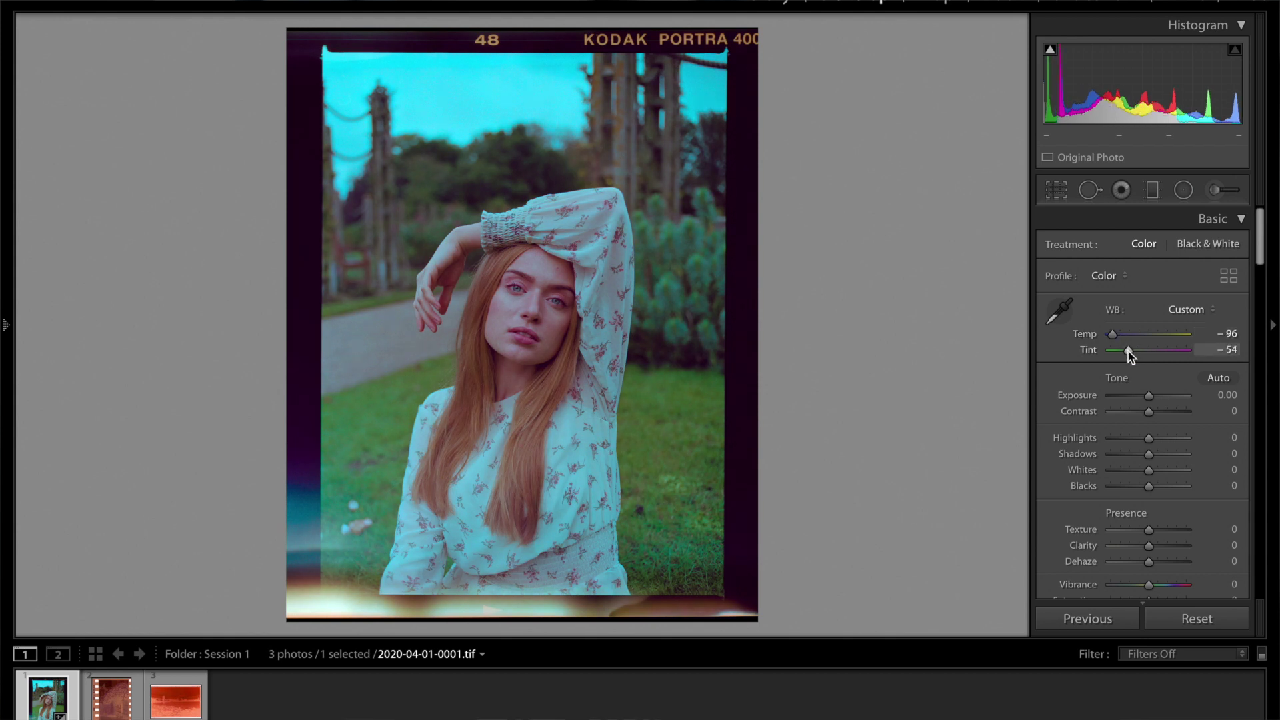
Reduce the portrait's Saturation to −35
{"action": "scroll", "coordinate": [1168, 515], "scroll_direction": "down", "scroll_amount": 1}
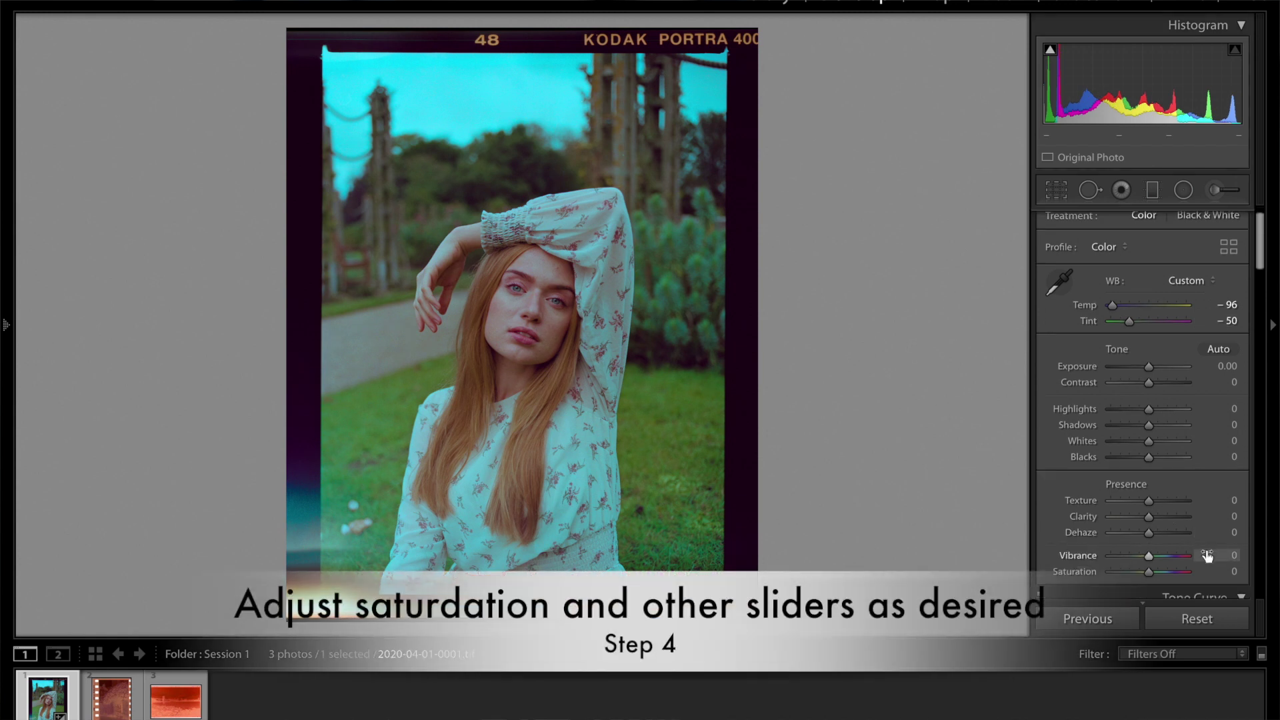
{"action": "left_click_drag", "start_coordinate": [1209, 574], "coordinate": [1208, 574]}
{"action": "scroll", "coordinate": [1208, 573], "scroll_direction": "up", "scroll_amount": 10}
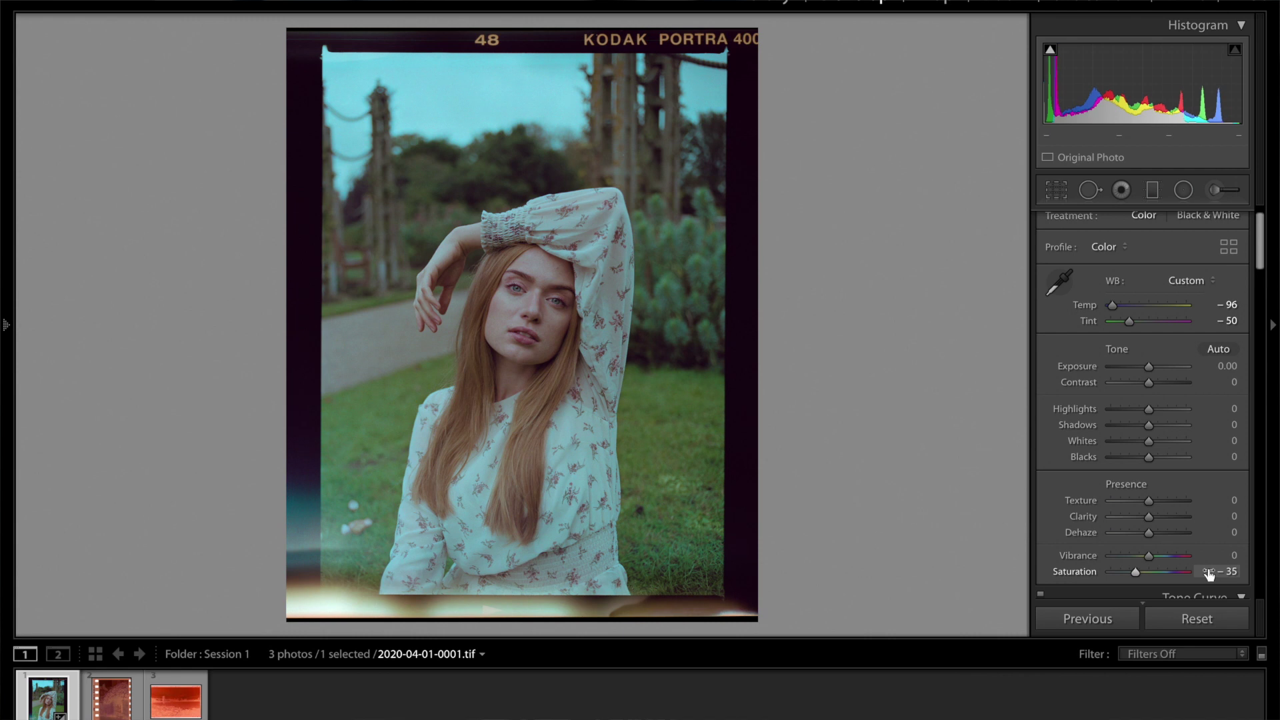
{"action": "scroll", "coordinate": [1209, 574], "scroll_direction": "up", "scroll_amount": 10}
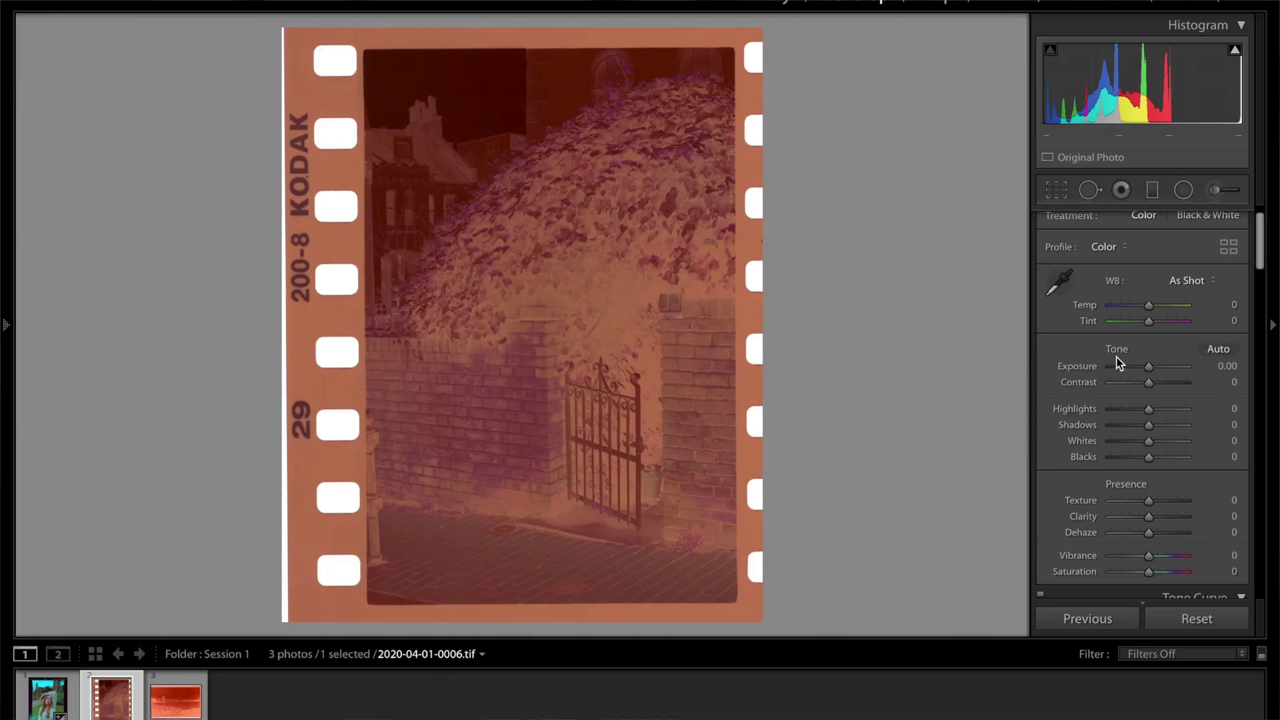
Invert the brick-wall negative's RGB tone curve to Film - Inverse by raising its black endpoint fully and lowering its white endpoint fully
{"action": "scroll", "coordinate": [1119, 362], "scroll_direction": "down", "scroll_amount": 3}
{"action": "scroll", "coordinate": [1118, 362], "scroll_direction": "down", "scroll_amount": 3}
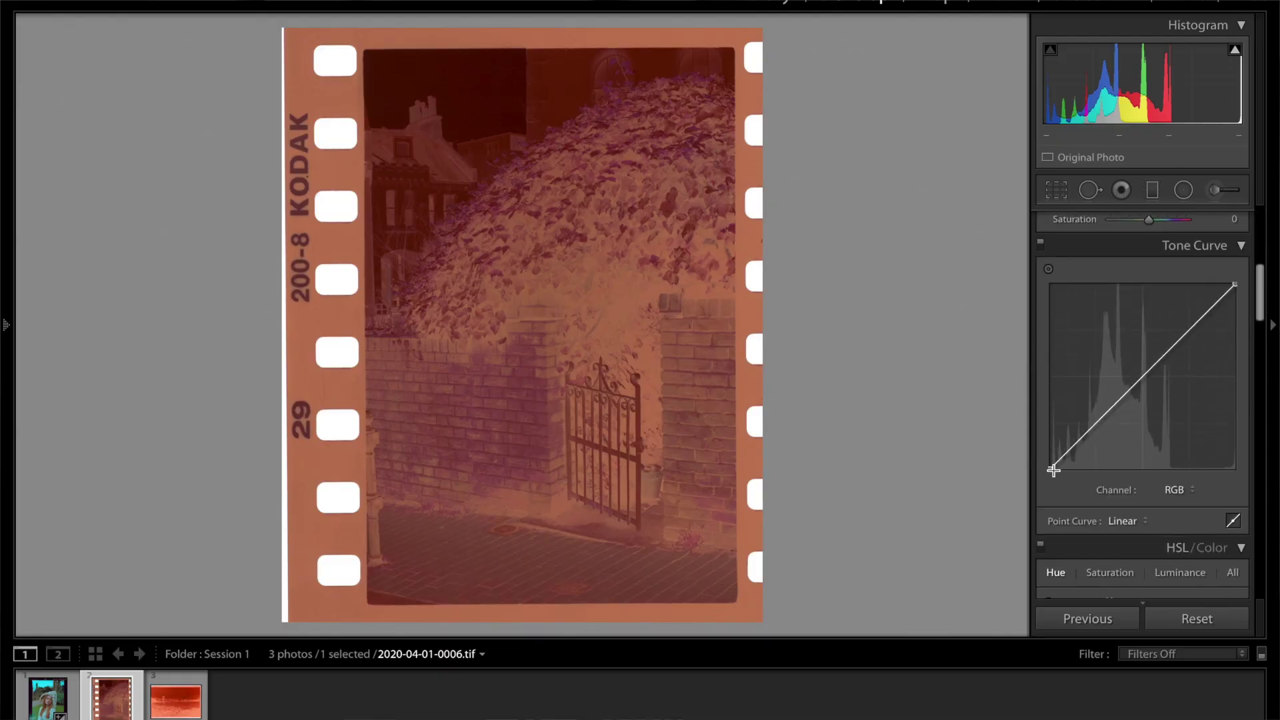
{"action": "left_click_drag", "start_coordinate": [1050, 470], "coordinate": [1062, 285]}
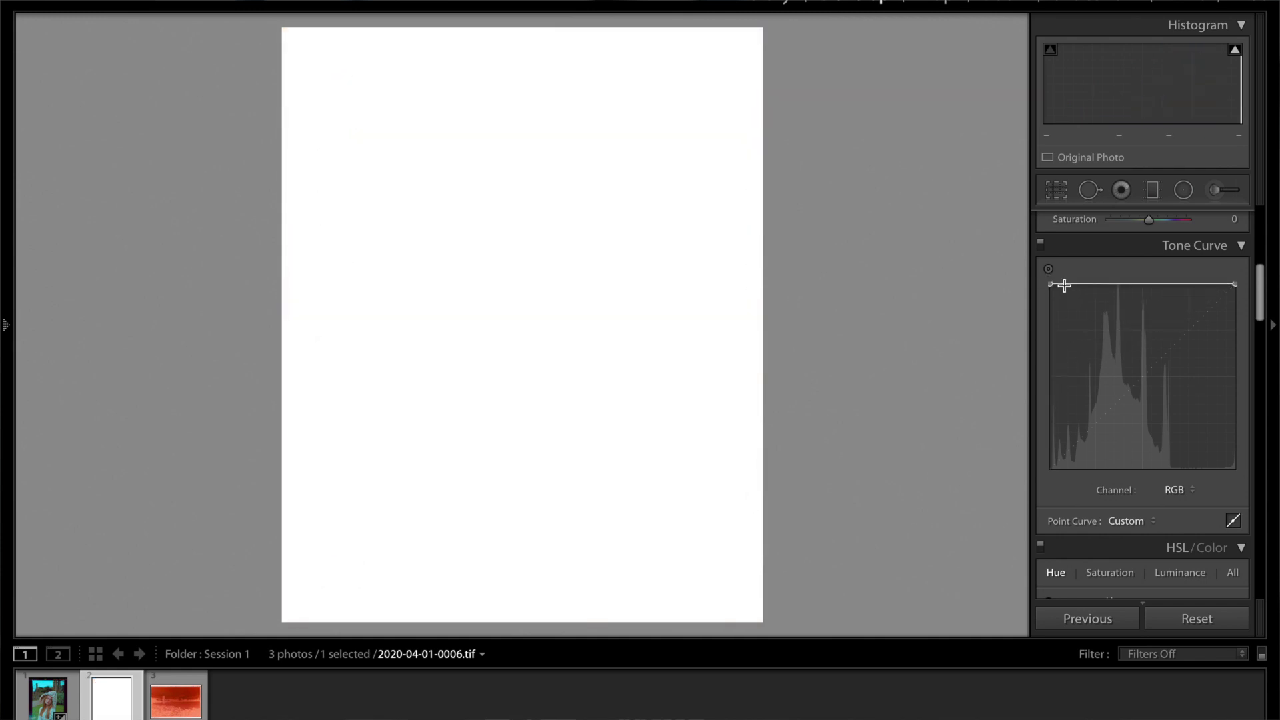
{"action": "scroll", "coordinate": [1237, 286], "scroll_direction": "up", "scroll_amount": 1}
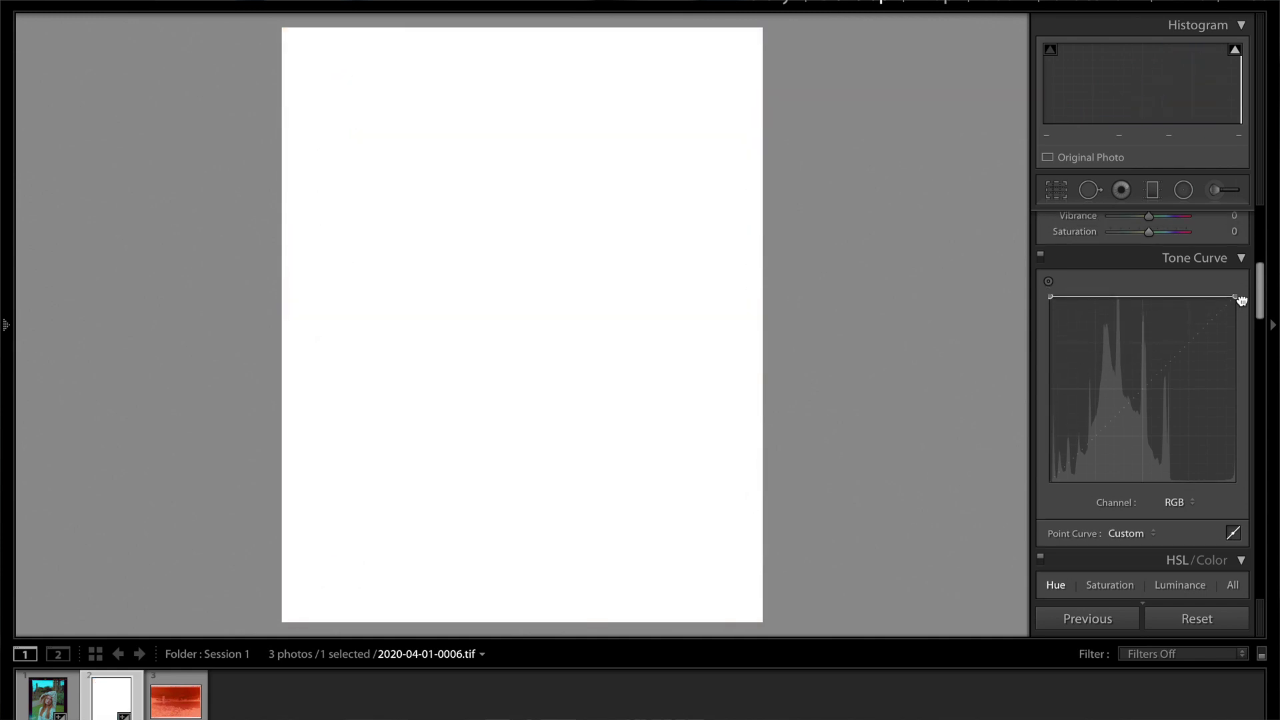
{"action": "left_click_drag", "start_coordinate": [1237, 297], "coordinate": [1278, 504]}
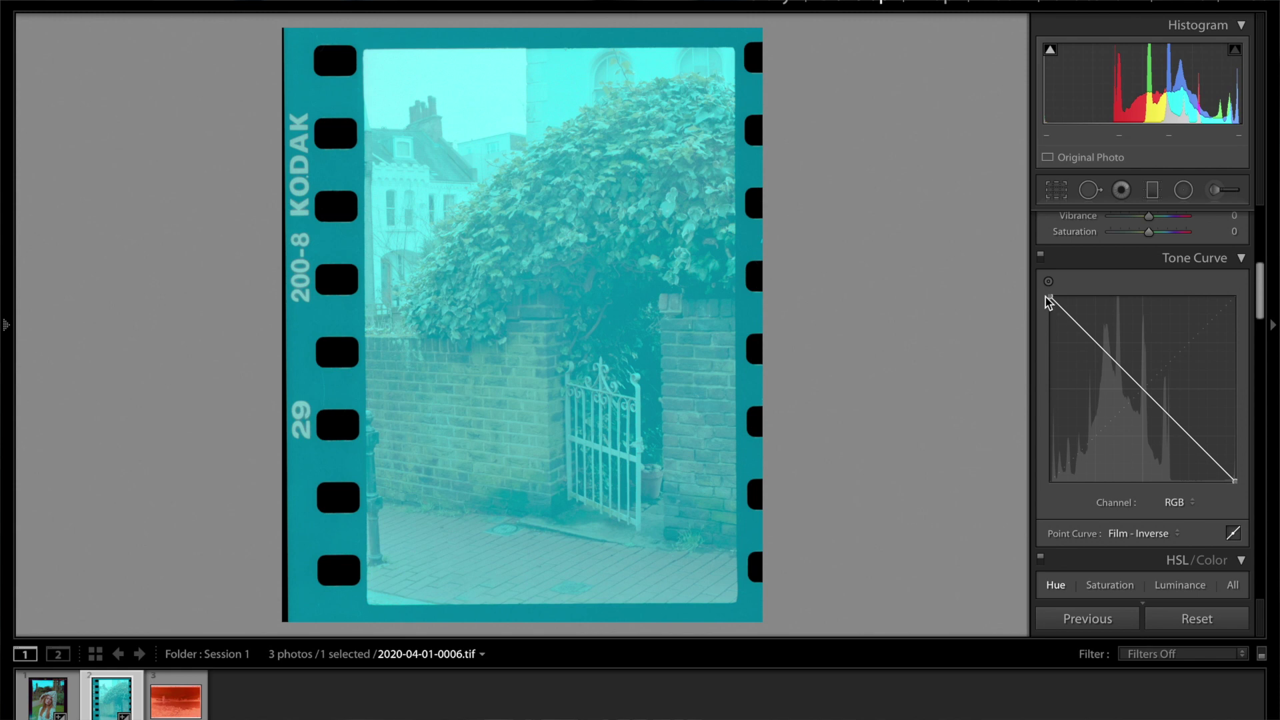
Correct the brick-wall photo's cyan cast by setting Temp to −81 and Tint to −52
{"action": "scroll", "coordinate": [1045, 297], "scroll_direction": "up", "scroll_amount": 6}
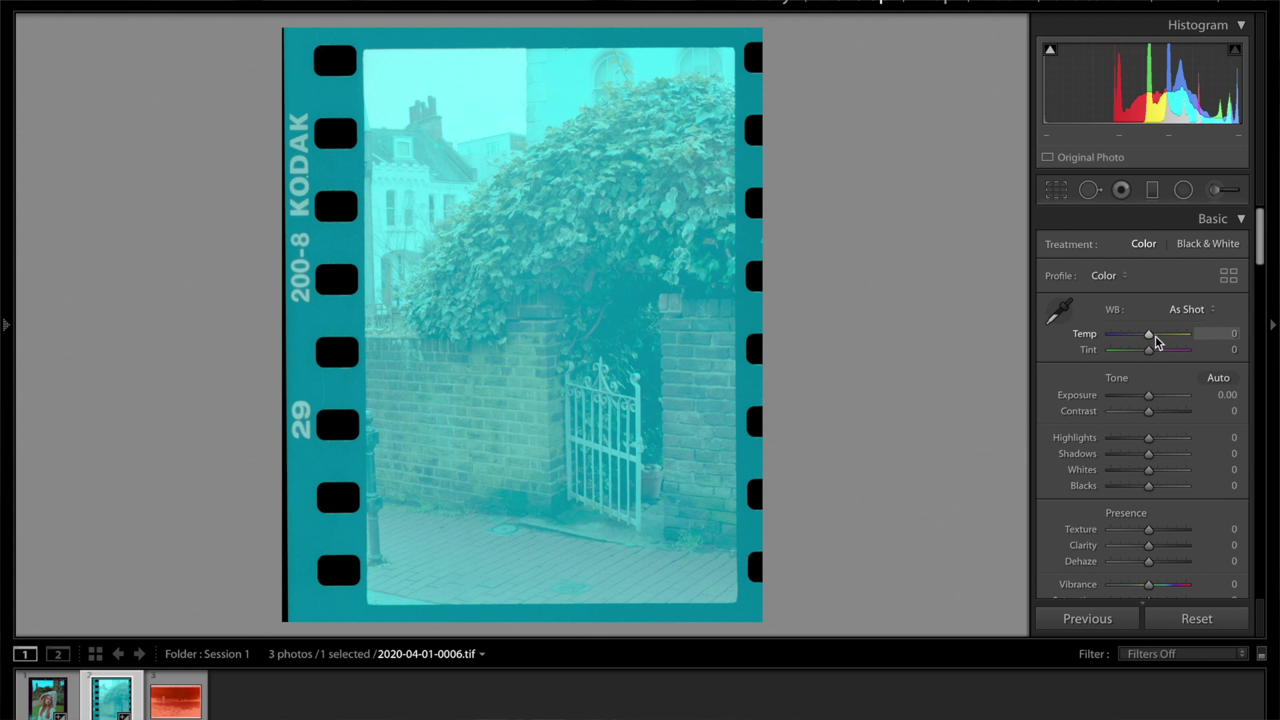
{"action": "left_click_drag", "start_coordinate": [1147, 335], "coordinate": [1130, 340]}
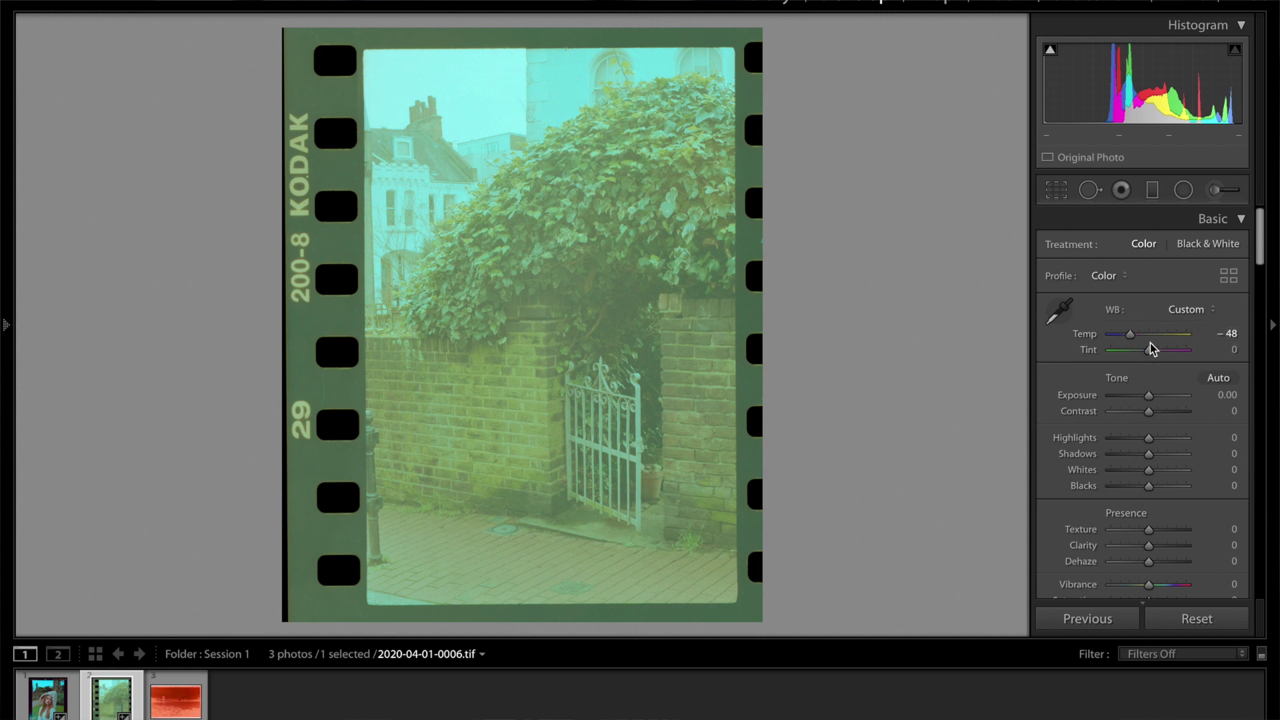
{"action": "mouse_move", "coordinate": [1148, 352]}
{"action": "left_mouse_down"}
{"action": "mouse_move", "coordinate": [1119, 339]}
{"action": "mouse_move", "coordinate": [1128, 352]}
{"action": "left_mouse_up"}
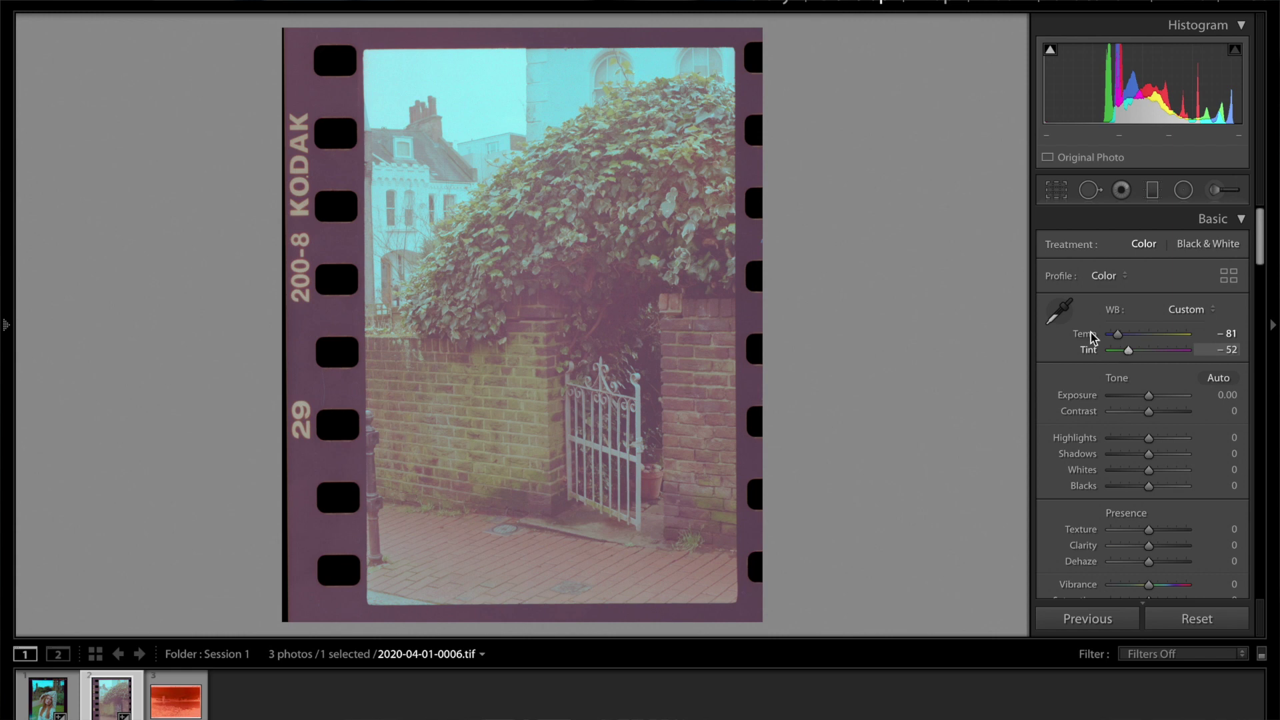
Pull the lower endpoint of the brick-wall photo's RGB tone curve well inward to the histogram edge and the upper endpoint slightly inward
{"action": "scroll", "coordinate": [1168, 452], "scroll_direction": "down", "scroll_amount": 3}
{"action": "scroll", "coordinate": [1168, 452], "scroll_direction": "down", "scroll_amount": 6}
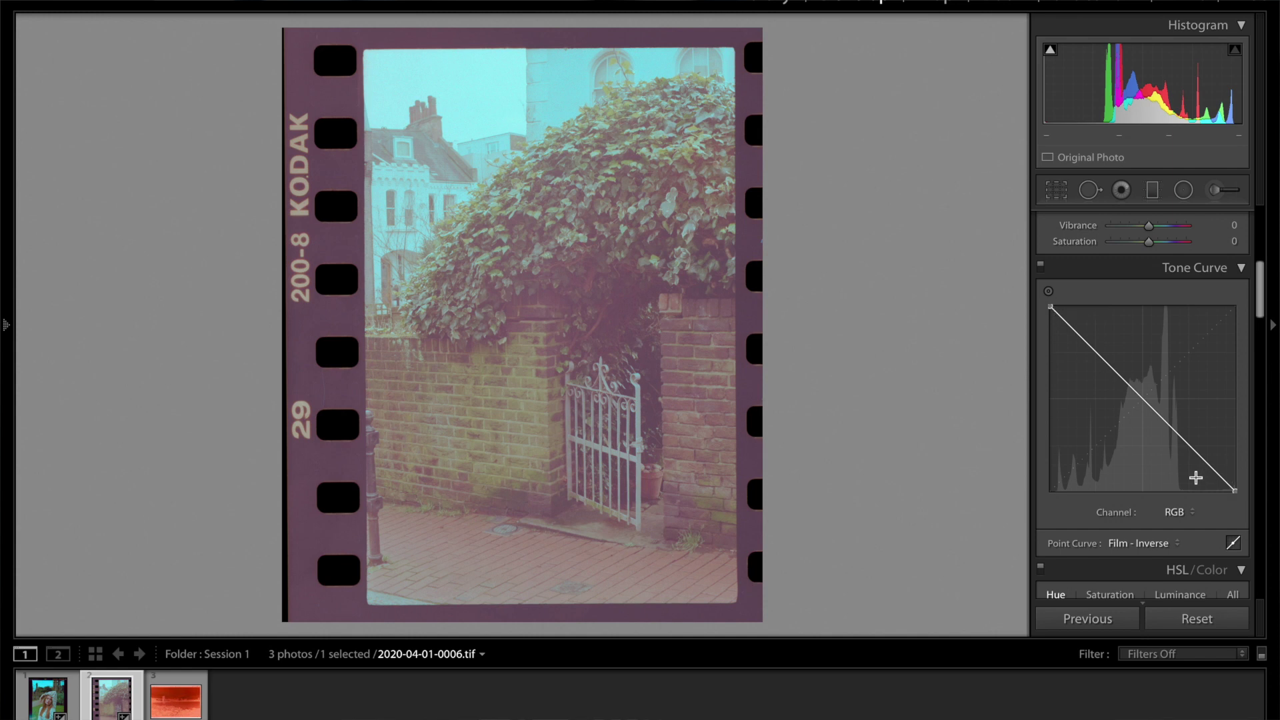
{"action": "left_click_drag", "start_coordinate": [1236, 493], "coordinate": [1182, 510]}
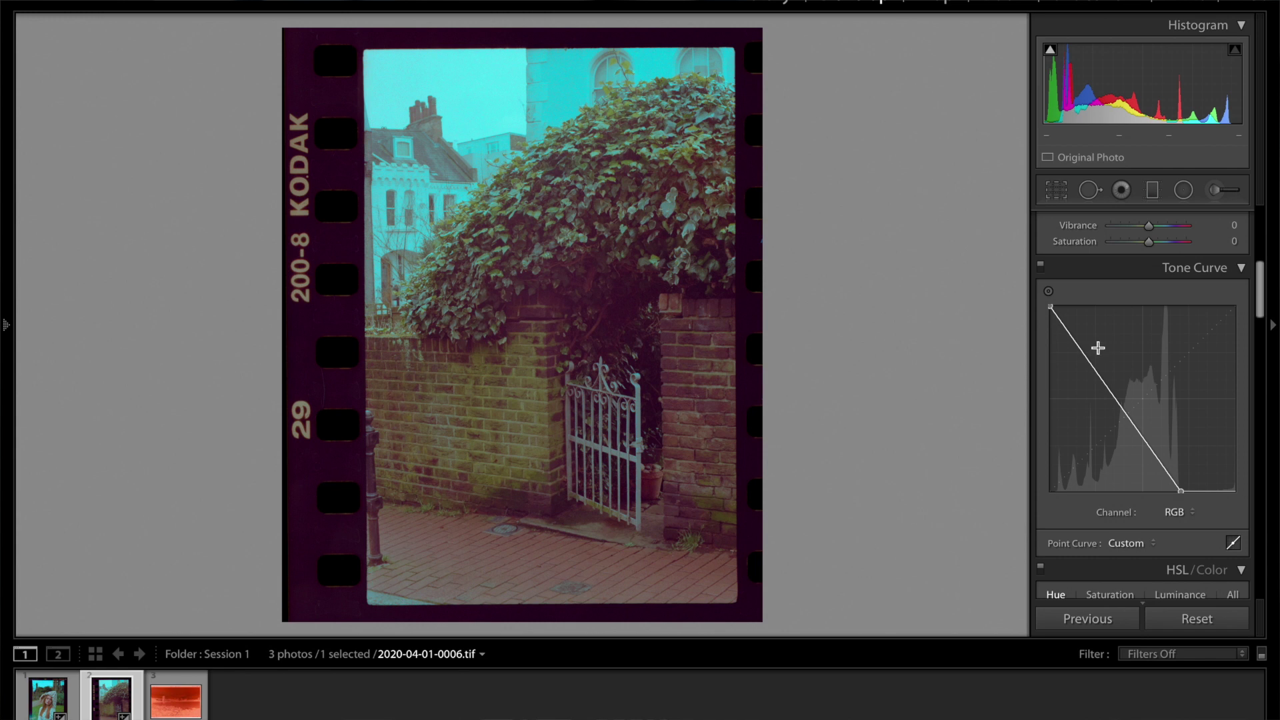
{"action": "left_click_drag", "start_coordinate": [1049, 308], "coordinate": [1053, 306]}
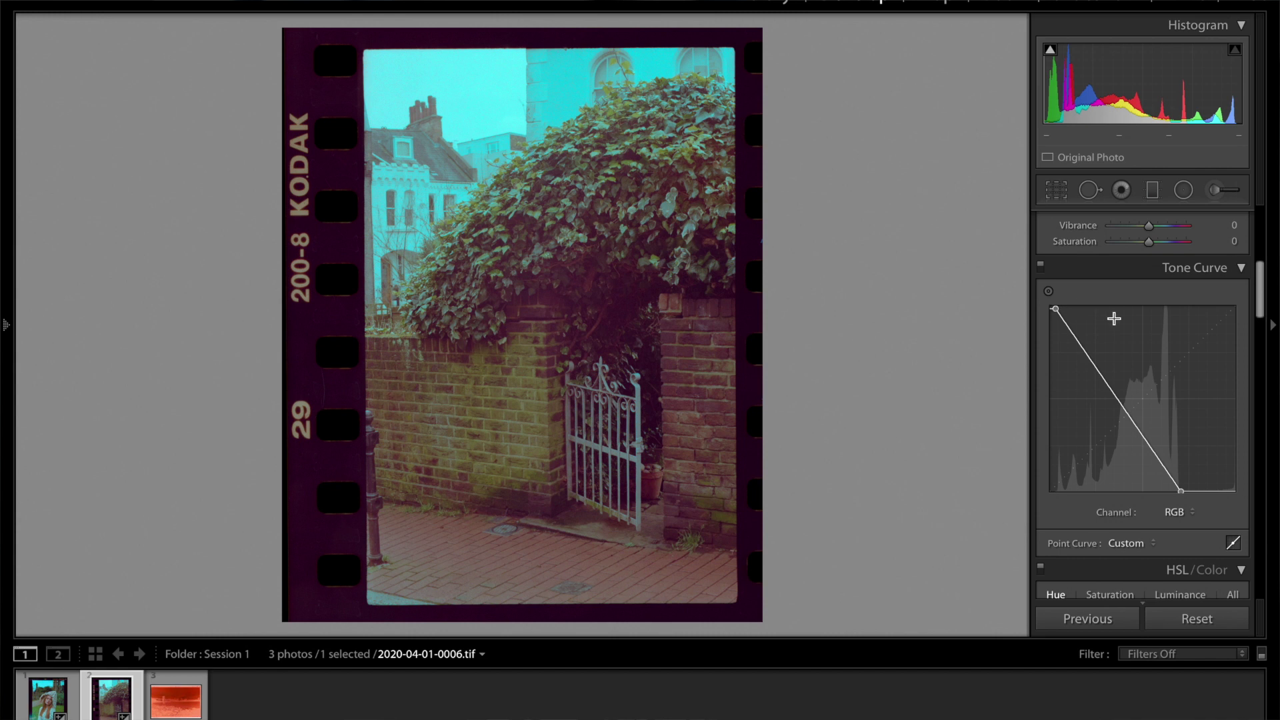
{"action": "left_click_drag", "start_coordinate": [1058, 306], "coordinate": [1053, 305]}
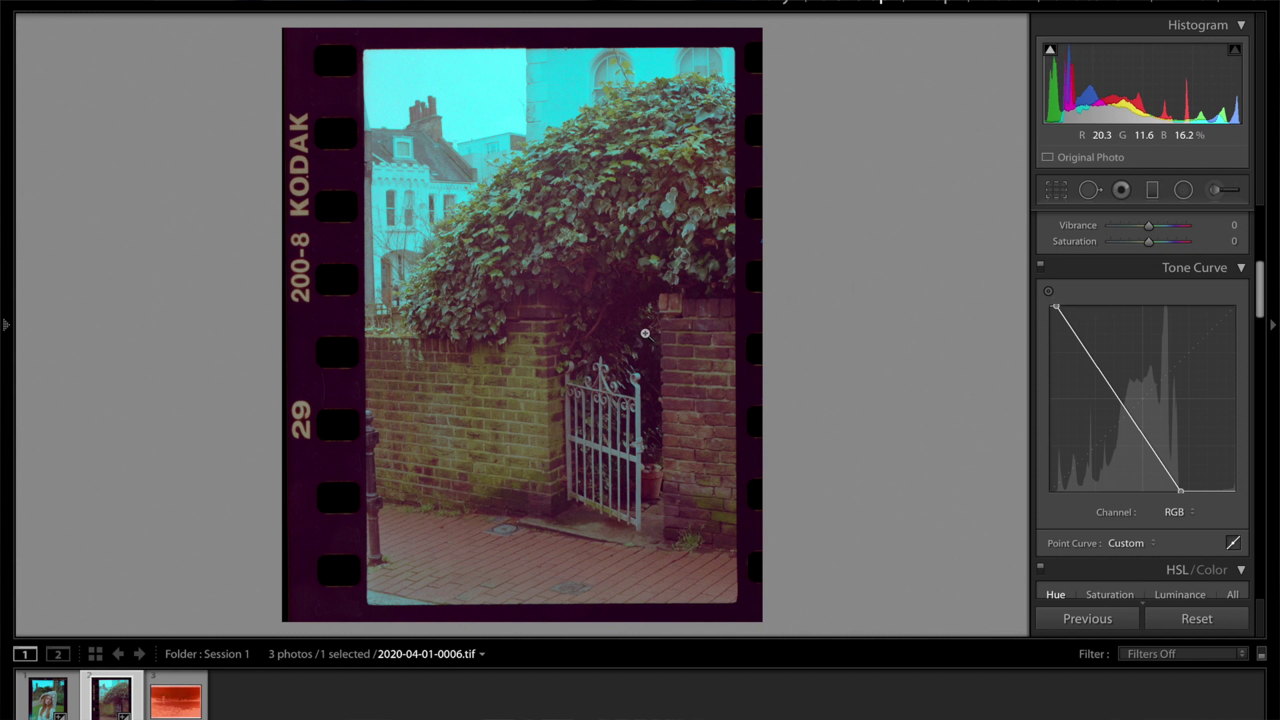
Fine-tune the brick-wall photo's white balance to Temp −89 and Tint −54
{"action": "scroll", "coordinate": [1127, 331], "scroll_direction": "up", "scroll_amount": 5}
{"action": "scroll", "coordinate": [1127, 331], "scroll_direction": "down", "scroll_amount": 2}
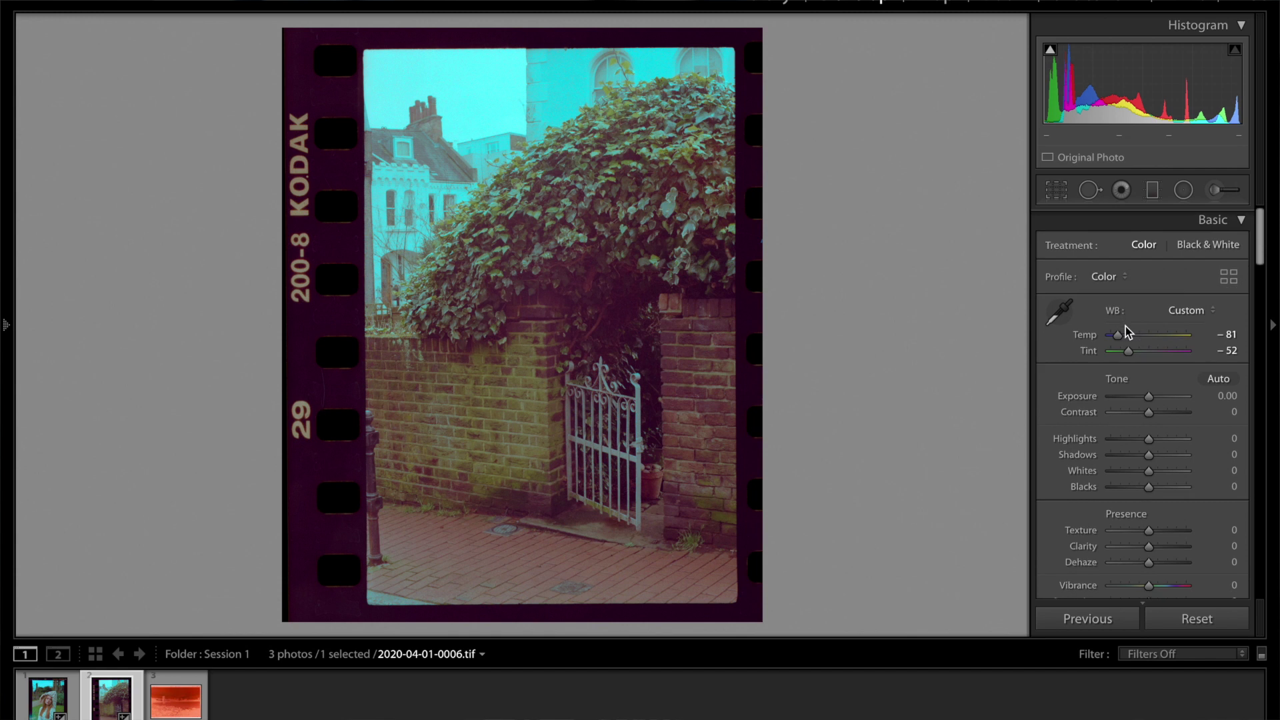
{"action": "left_click_drag", "start_coordinate": [1118, 336], "coordinate": [1126, 354]}
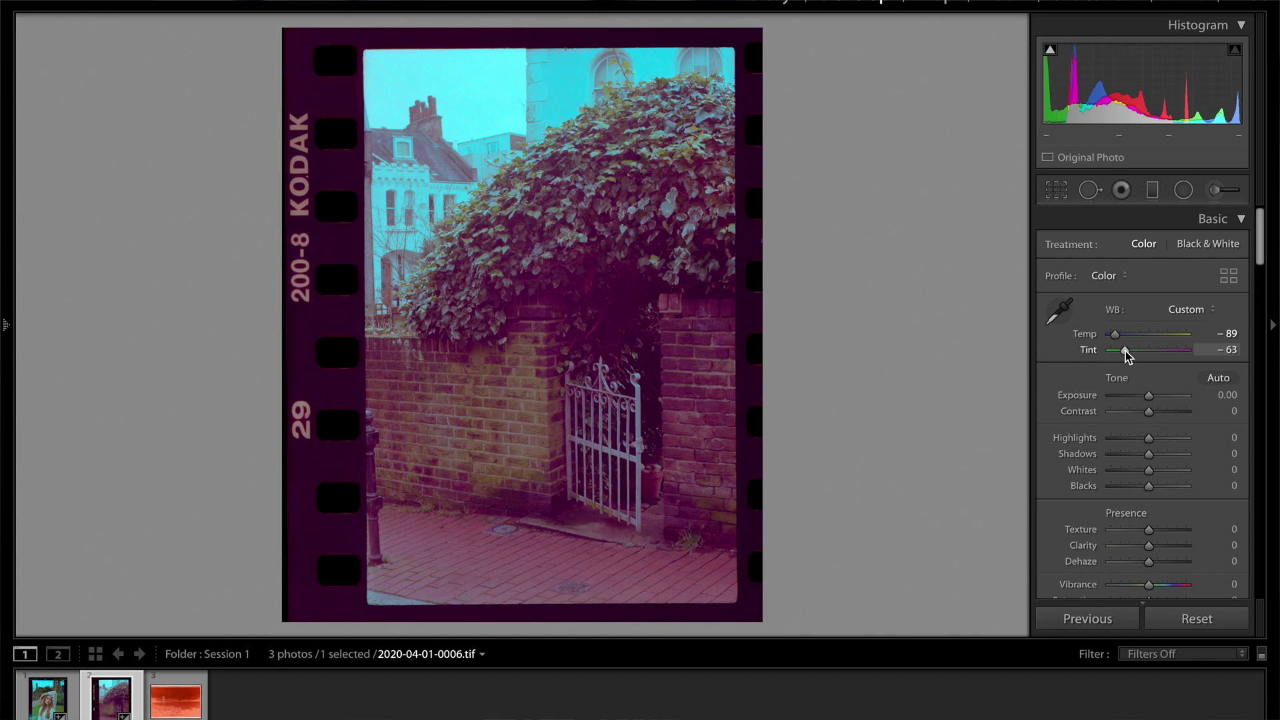
{"action": "left_click_drag", "start_coordinate": [1125, 351], "coordinate": [1130, 355]}
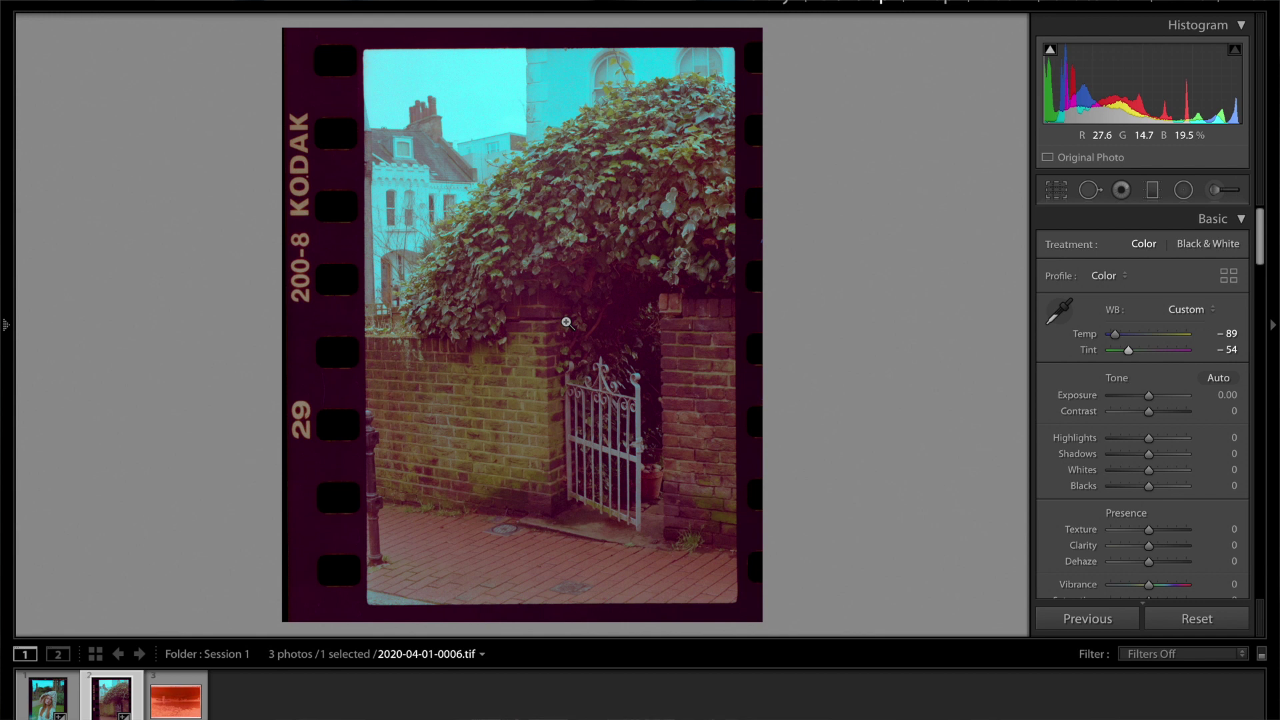
{"action": "scroll", "coordinate": [1180, 443], "scroll_direction": "down", "scroll_amount": 3}
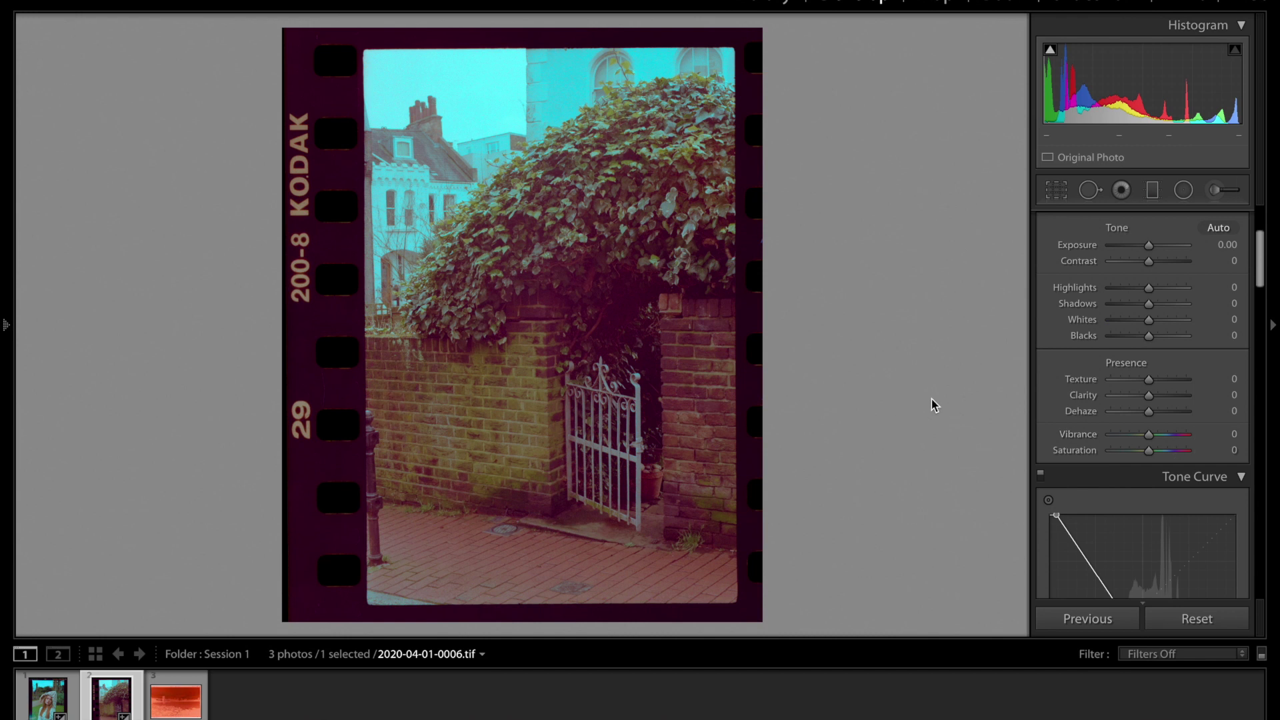
Lower the brick-wall photo's Saturation to −8
{"action": "left_click_drag", "start_coordinate": [1148, 451], "coordinate": [1144, 452]}
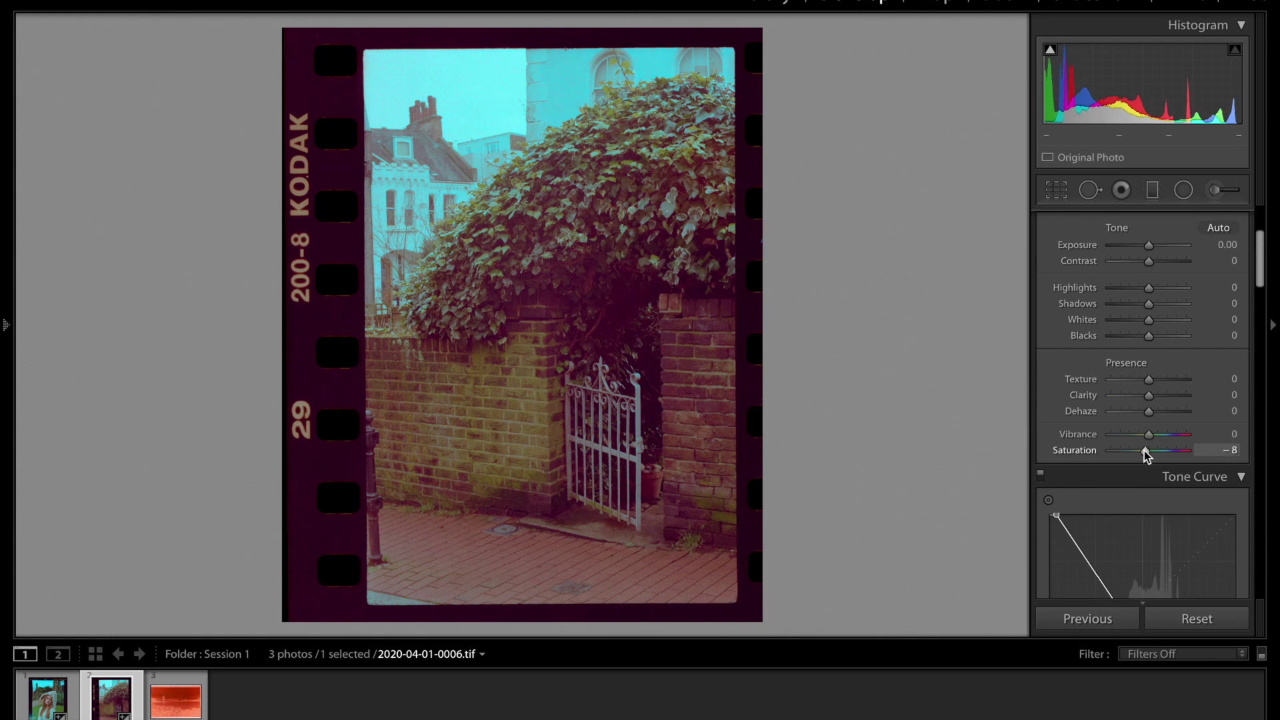
{"action": "scroll", "coordinate": [1146, 378], "scroll_direction": "up", "scroll_amount": 3}
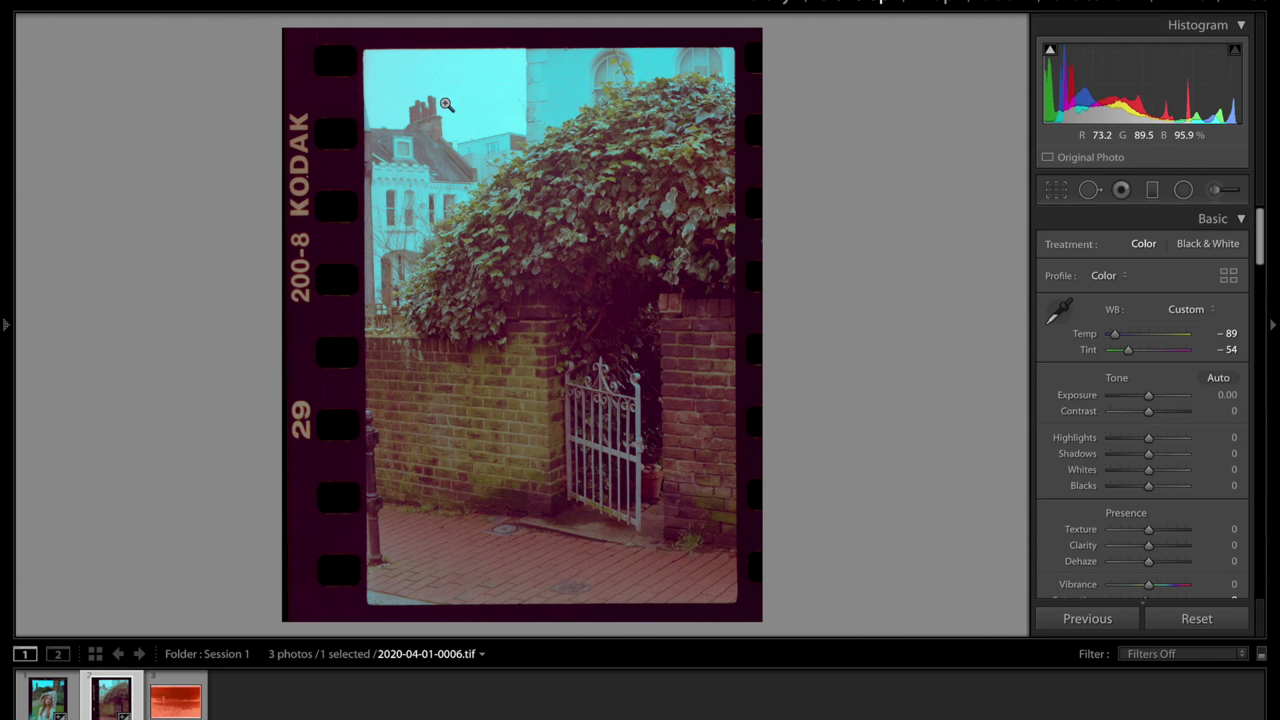
Split tone the brick-wall photo with highlights at Hue 26, Saturation 51 and shadows at Hue 221, Saturation 23
{"action": "scroll", "coordinate": [1175, 336], "scroll_direction": "down", "scroll_amount": 15}
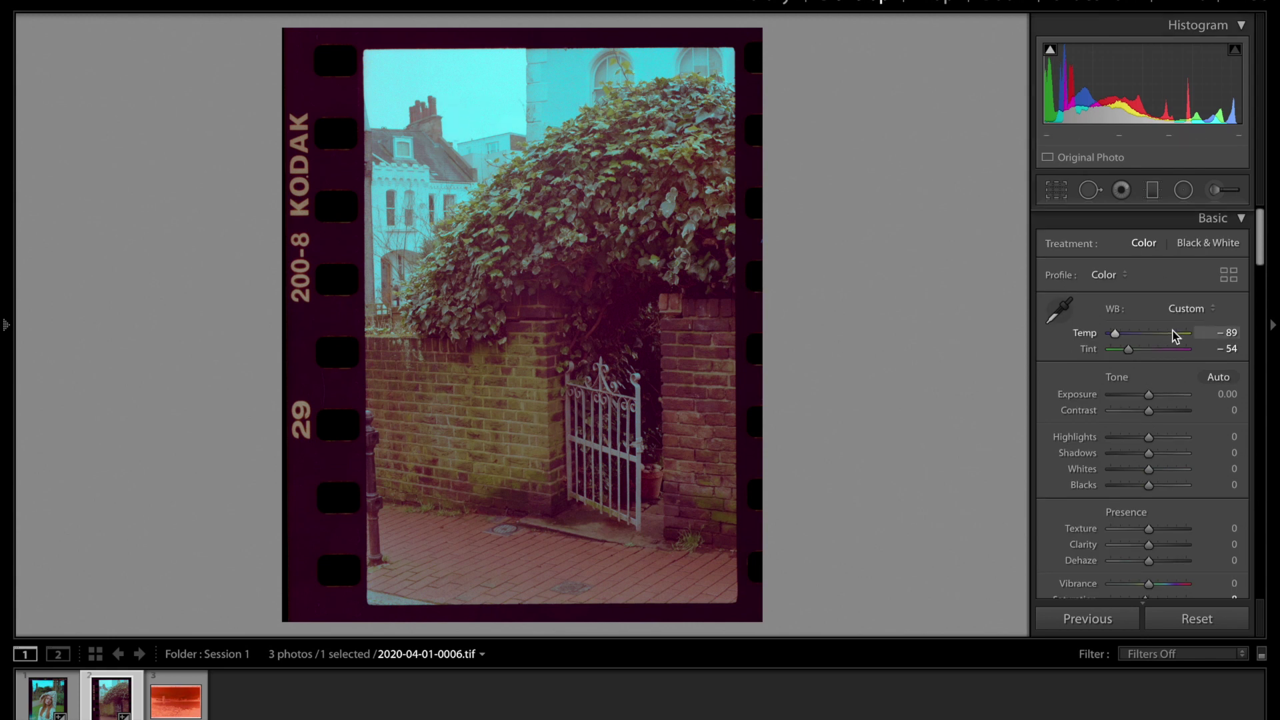
{"action": "scroll", "coordinate": [1175, 337], "scroll_direction": "down", "scroll_amount": 3}
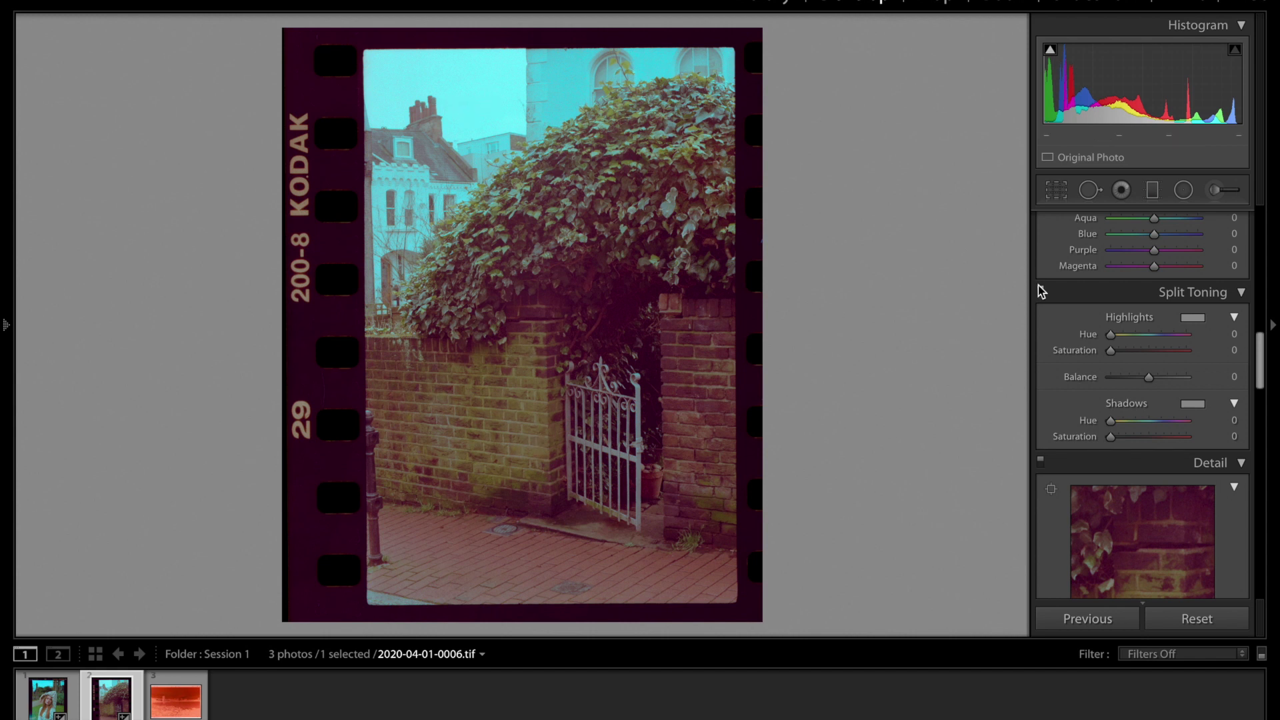
{"action": "left_click_drag", "start_coordinate": [1110, 336], "coordinate": [1117, 337]}
{"action": "left_click_drag", "start_coordinate": [1112, 353], "coordinate": [1151, 352]}
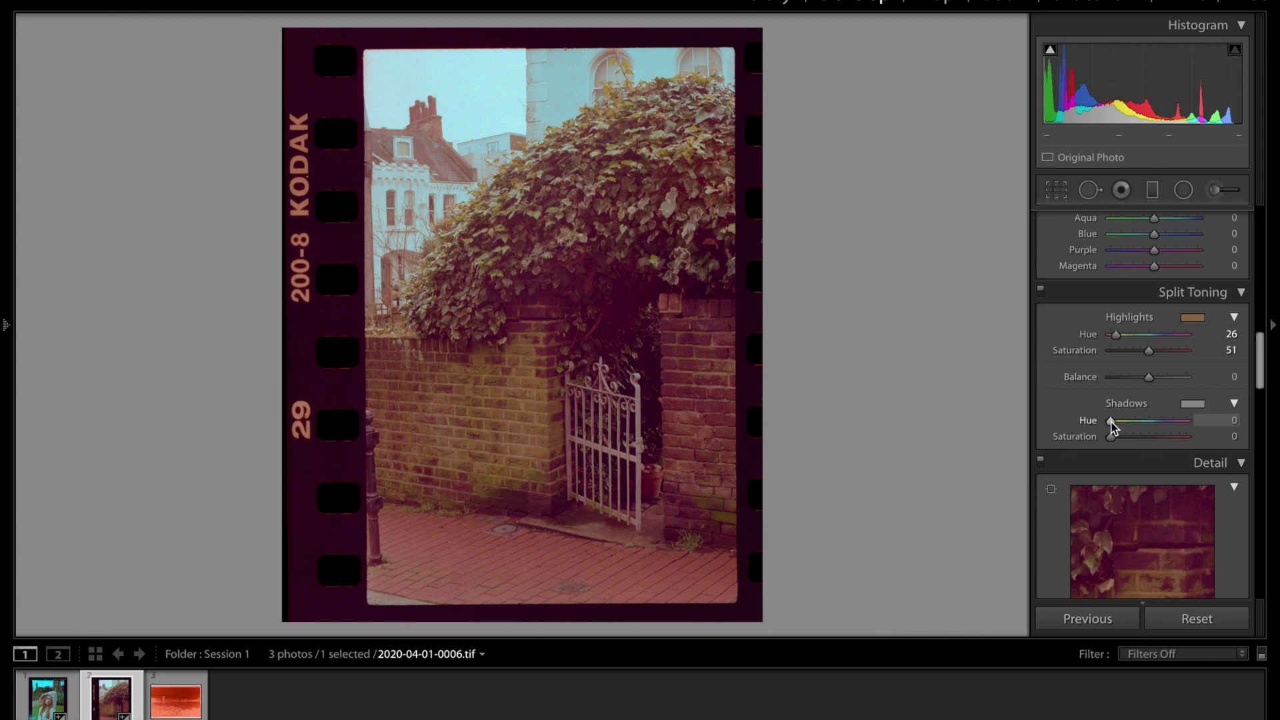
{"action": "left_click_drag", "start_coordinate": [1111, 424], "coordinate": [1158, 429]}
{"action": "left_click_drag", "start_coordinate": [1111, 439], "coordinate": [1126, 439]}
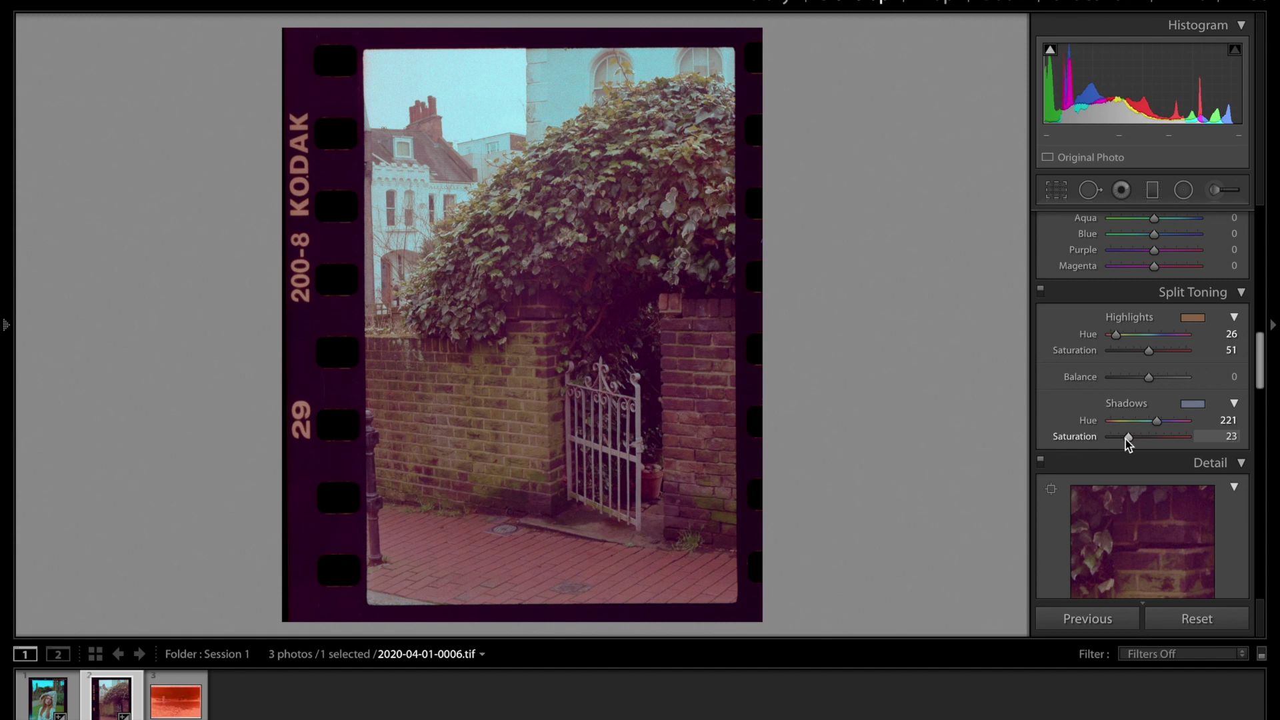
Reset the brick-wall photo's Saturation and raise it slightly to +2
{"action": "scroll", "coordinate": [1168, 370], "scroll_direction": "up", "scroll_amount": 10}
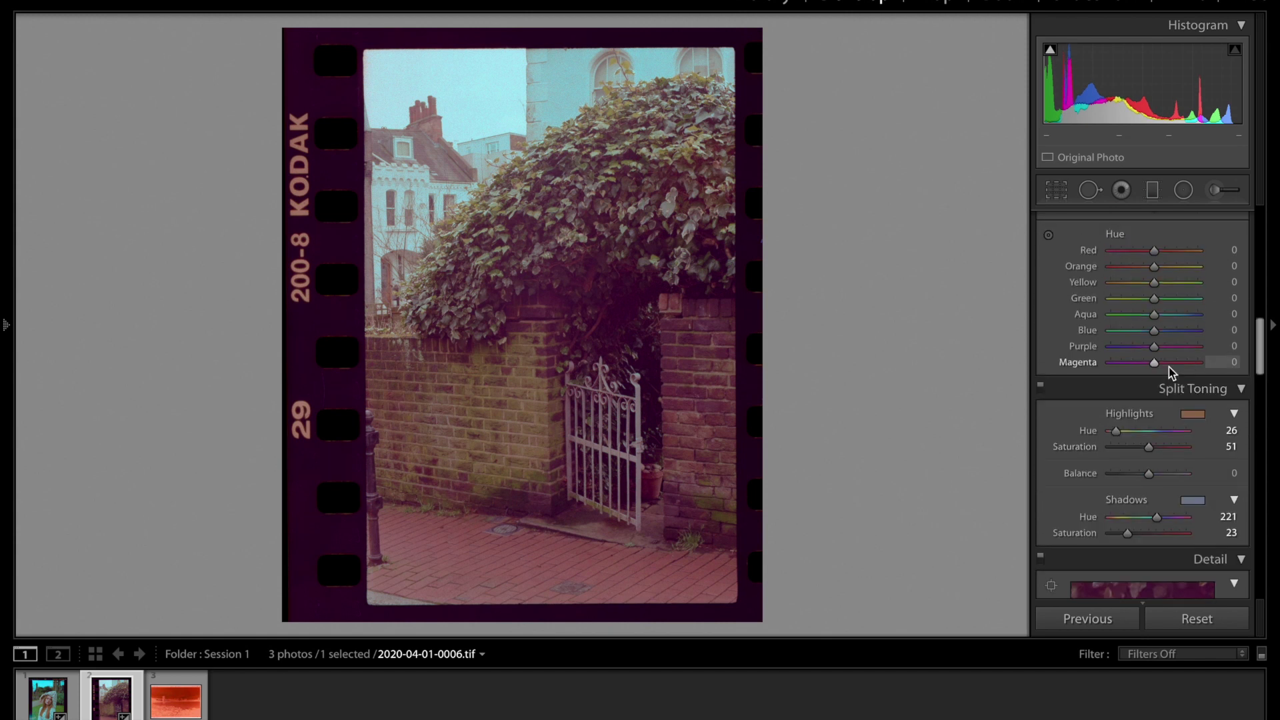
{"action": "scroll", "coordinate": [1168, 369], "scroll_direction": "up", "scroll_amount": 10}
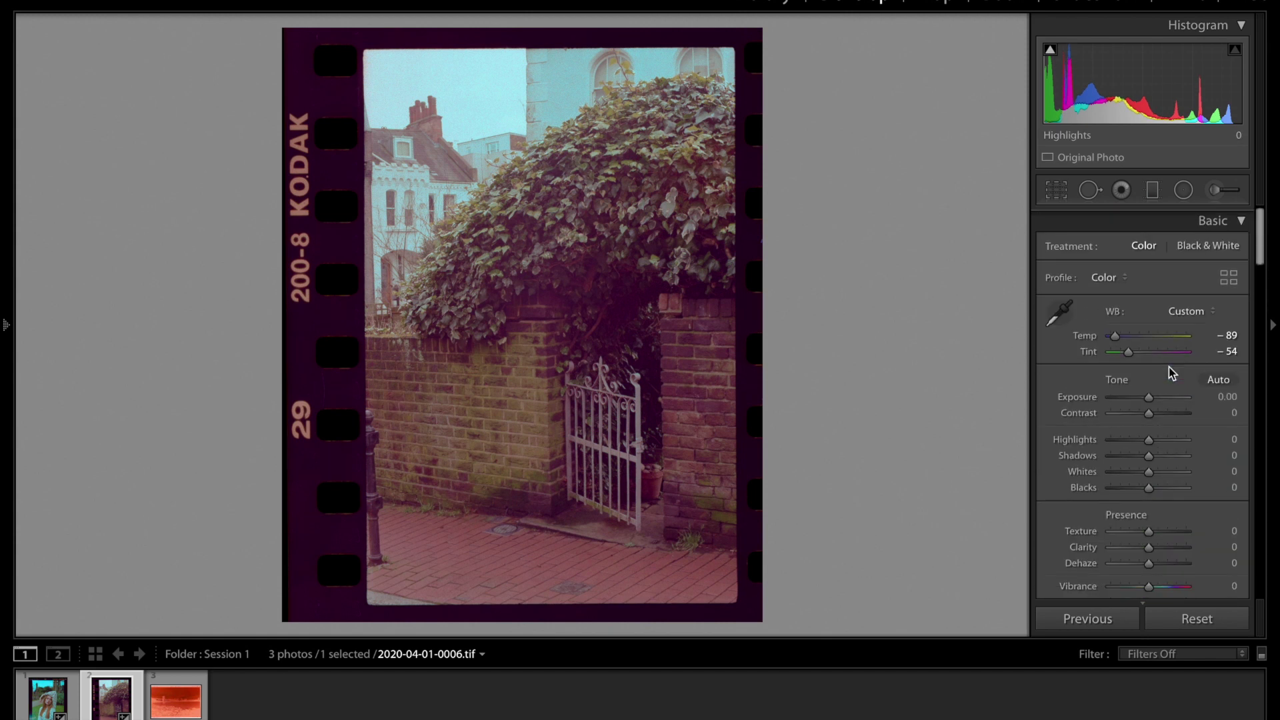
{"action": "scroll", "coordinate": [1197, 505], "scroll_direction": "down", "scroll_amount": 3}
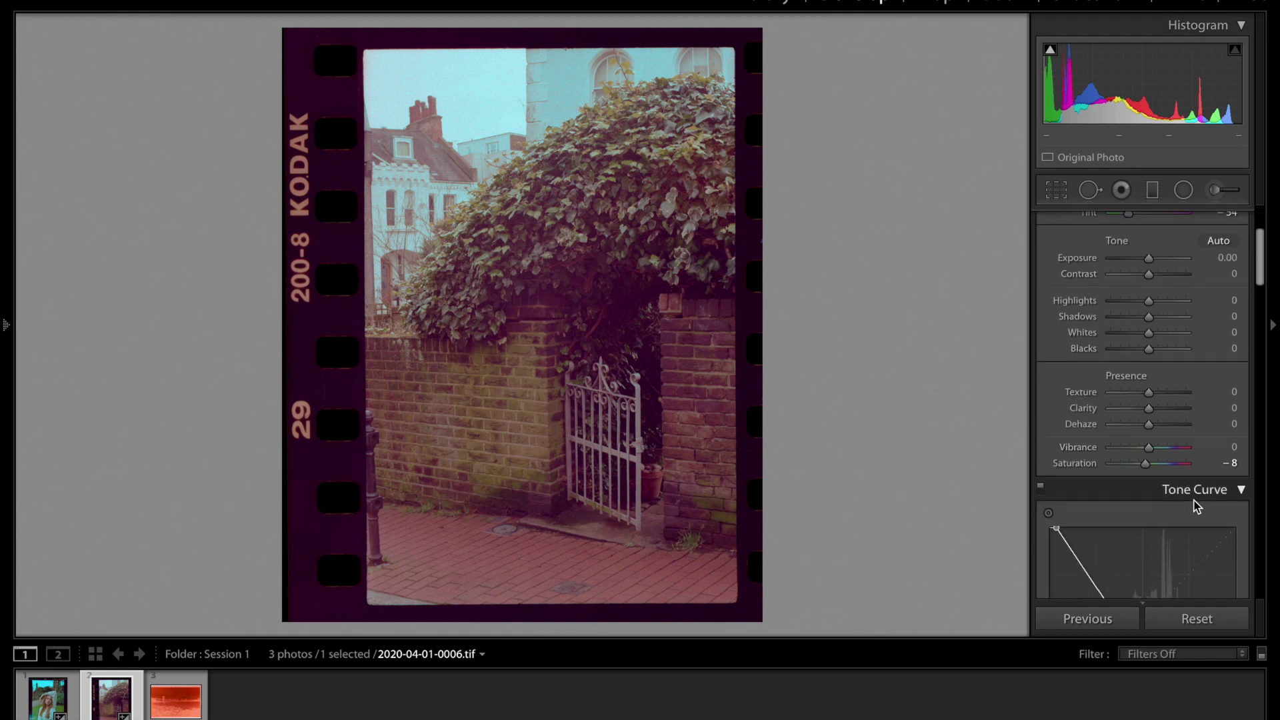
{"action": "double_click", "coordinate": [1085, 465]}
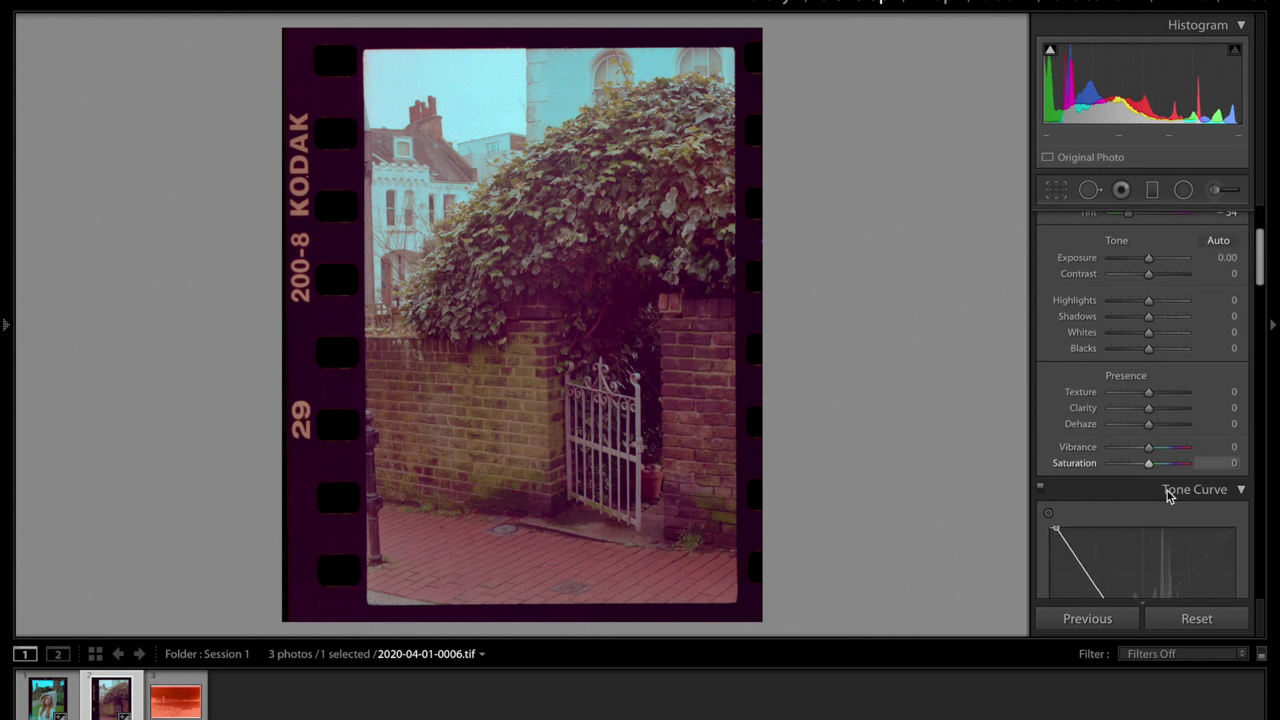
{"action": "left_click_drag", "start_coordinate": [1148, 464], "coordinate": [1151, 463]}
Adjust the brick-wall photo's white balance to Temp −83 and Tint −47
{"action": "scroll", "coordinate": [1151, 470], "scroll_direction": "up", "scroll_amount": 4}
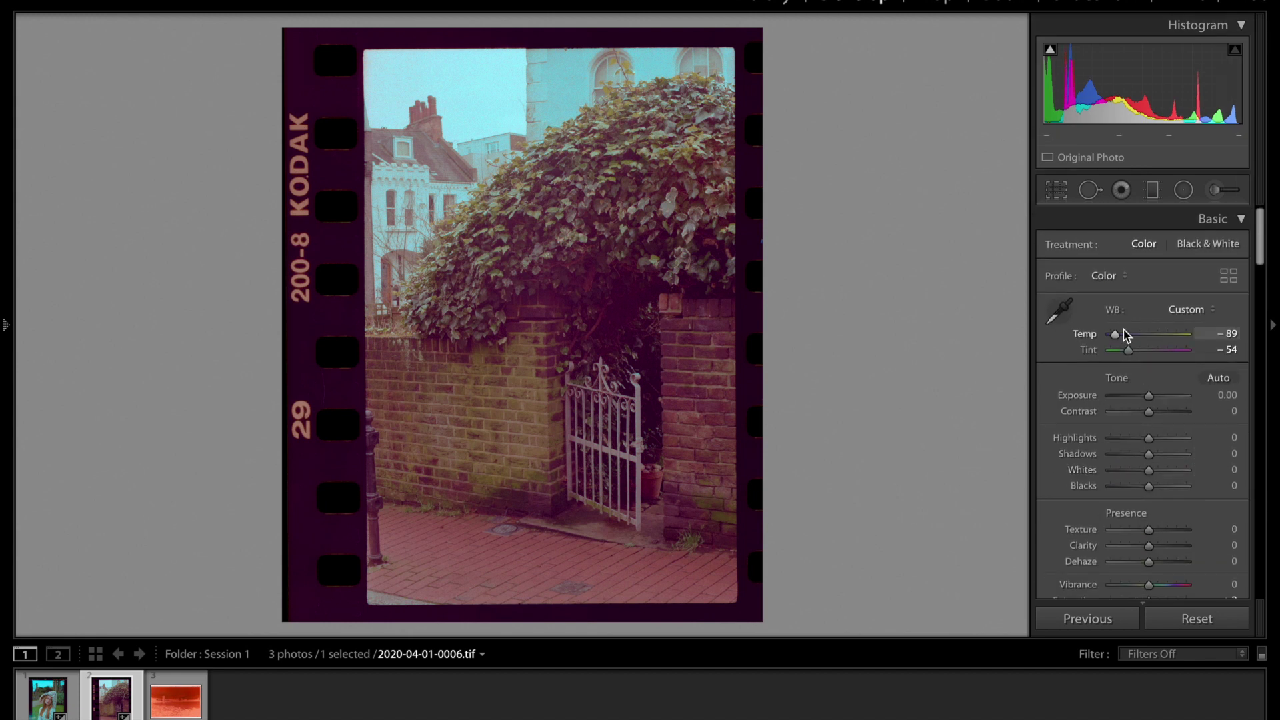
{"action": "left_click_drag", "start_coordinate": [1117, 339], "coordinate": [1121, 340]}
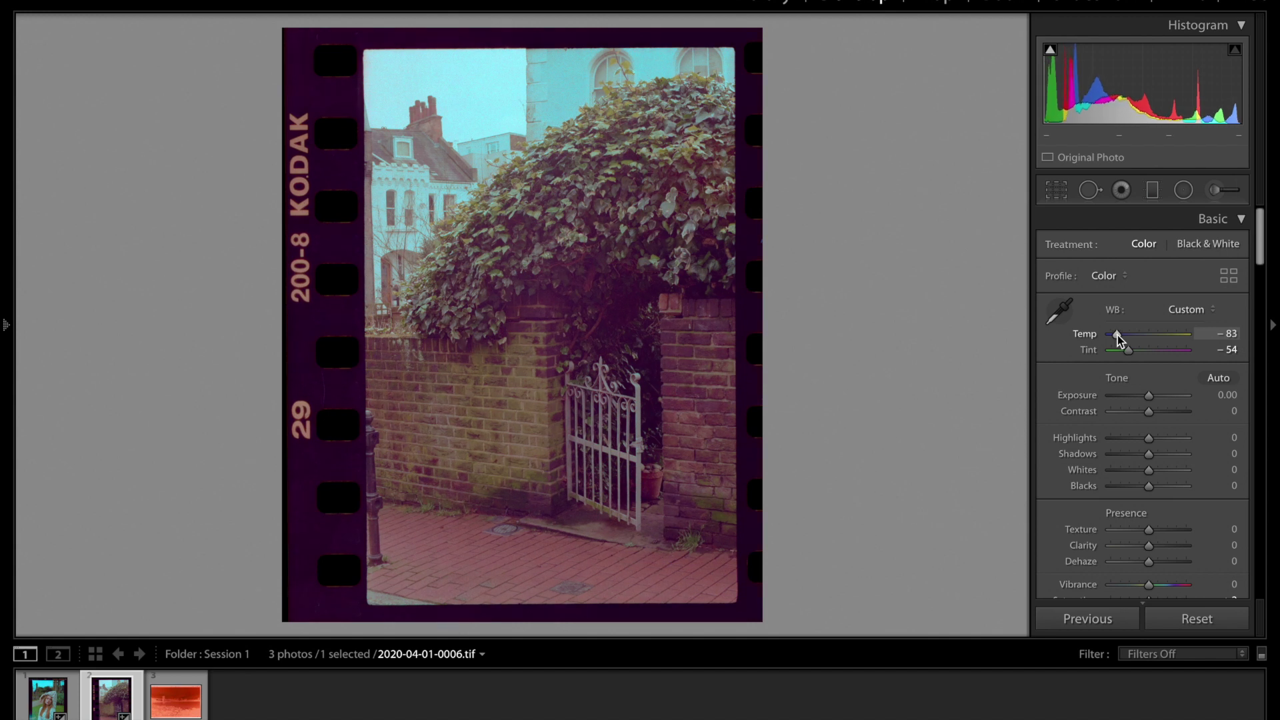
{"action": "left_click_drag", "start_coordinate": [1127, 351], "coordinate": [1133, 358]}
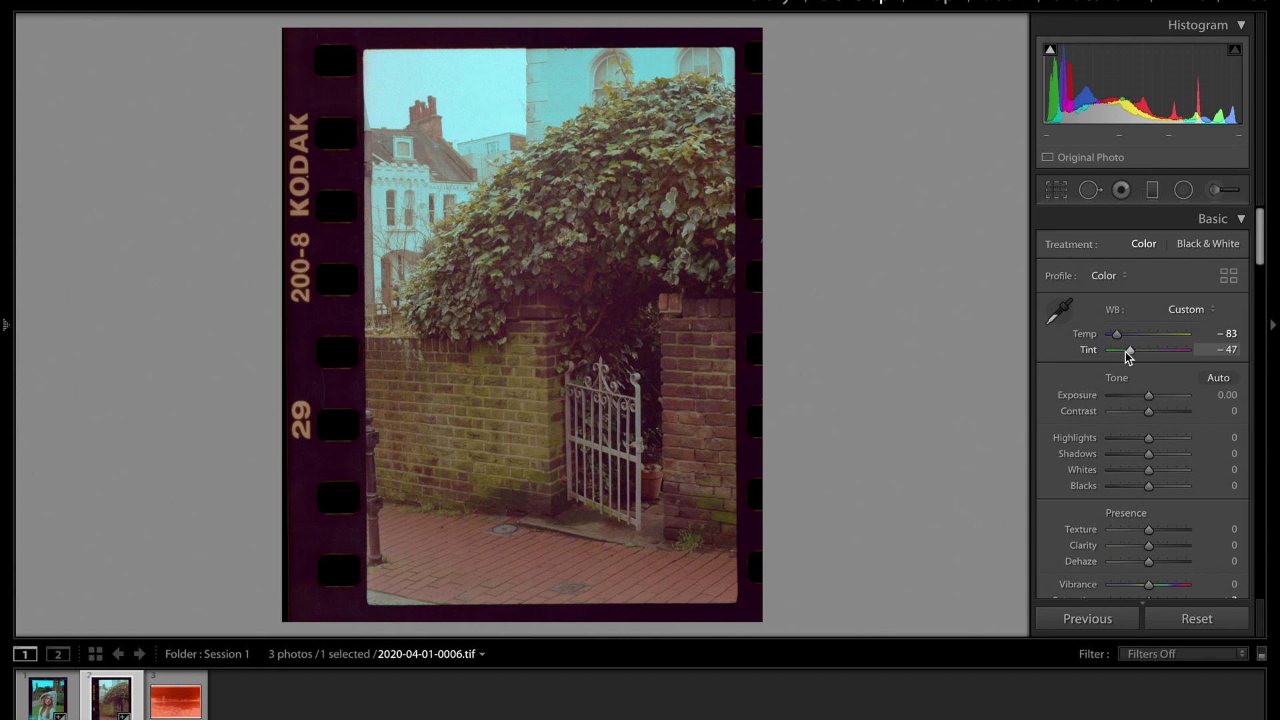
Raise the brick-wall photo's Saturation to +15 and ease it back slightly
{"action": "scroll", "coordinate": [1130, 427], "scroll_direction": "down", "scroll_amount": 3}
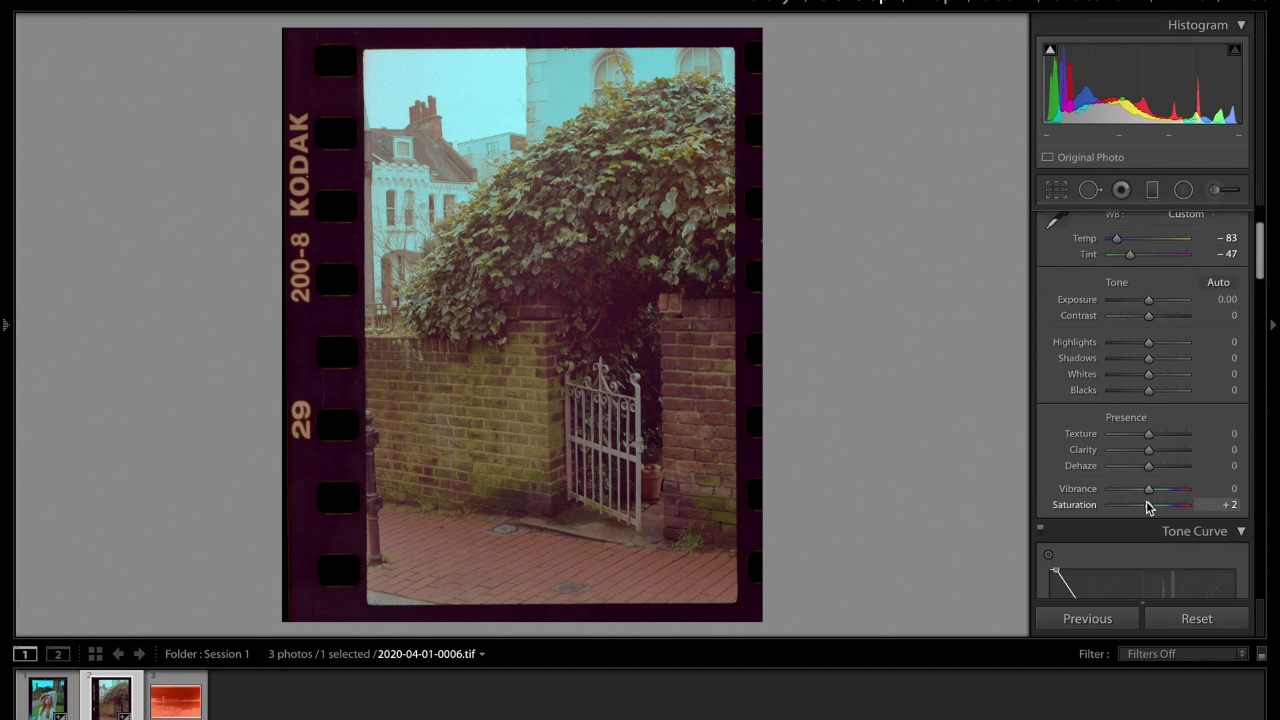
{"action": "left_click_drag", "start_coordinate": [1149, 507], "coordinate": [1154, 506]}
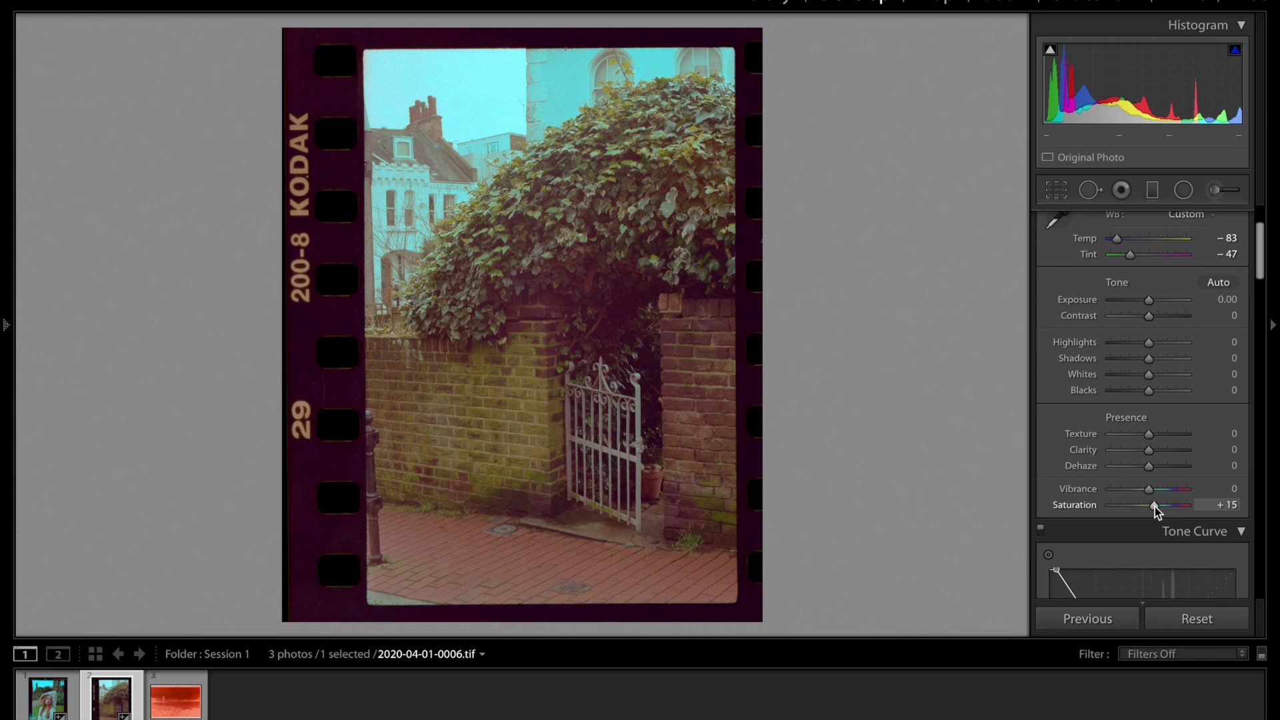
{"action": "left_click_drag", "start_coordinate": [1155, 506], "coordinate": [1151, 507]}
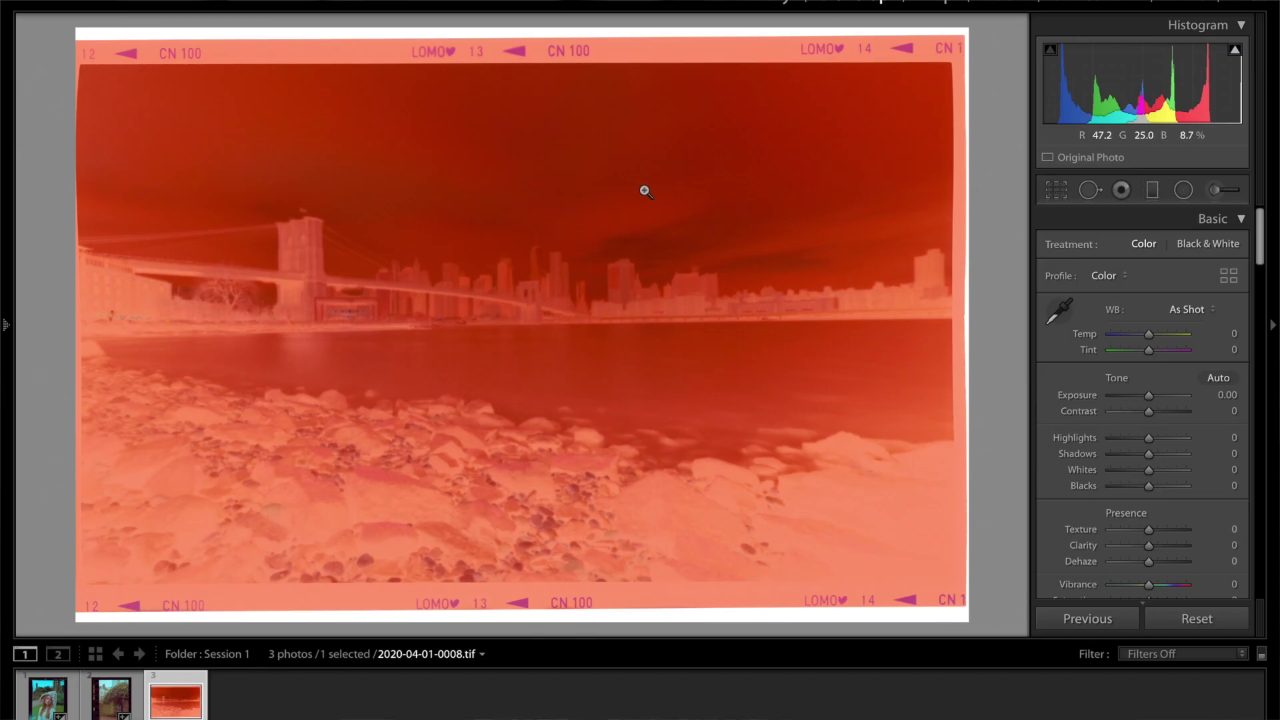
Set the bridge negative's white balance by sampling the orange film border above the image as the neutral target
{"action": "left_click", "coordinate": [1060, 311]}
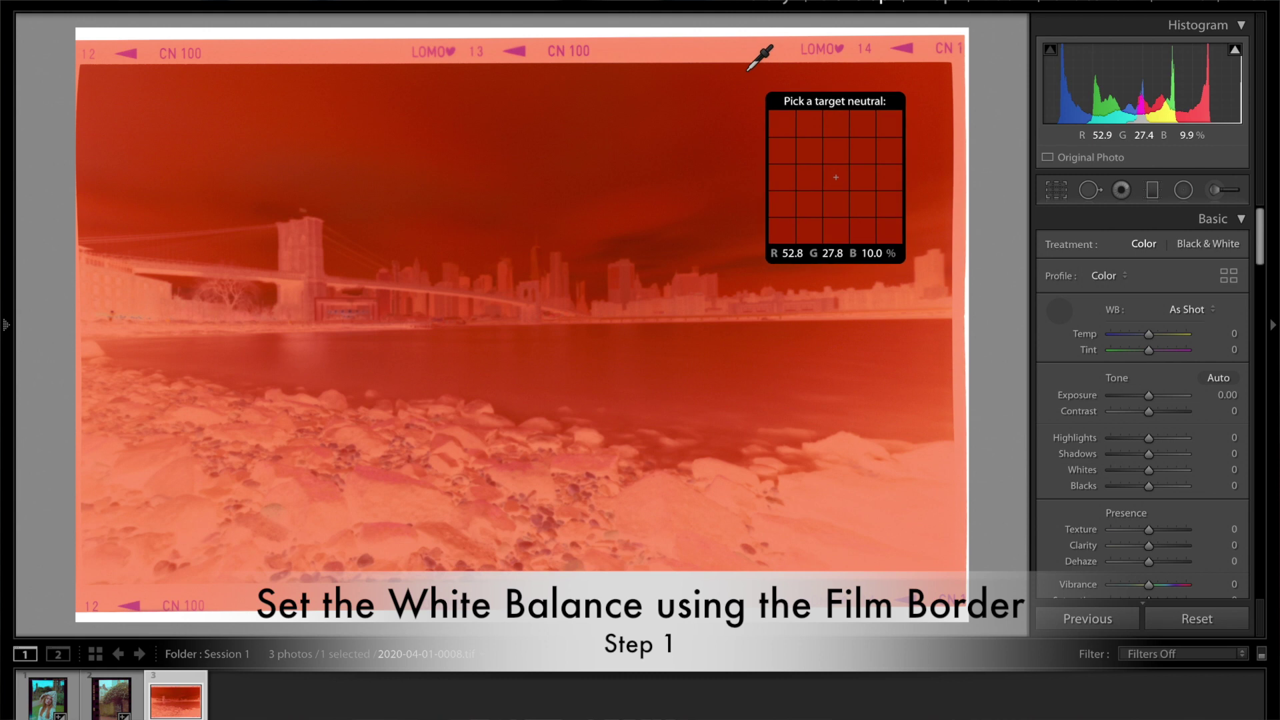
{"action": "left_click", "coordinate": [706, 49]}
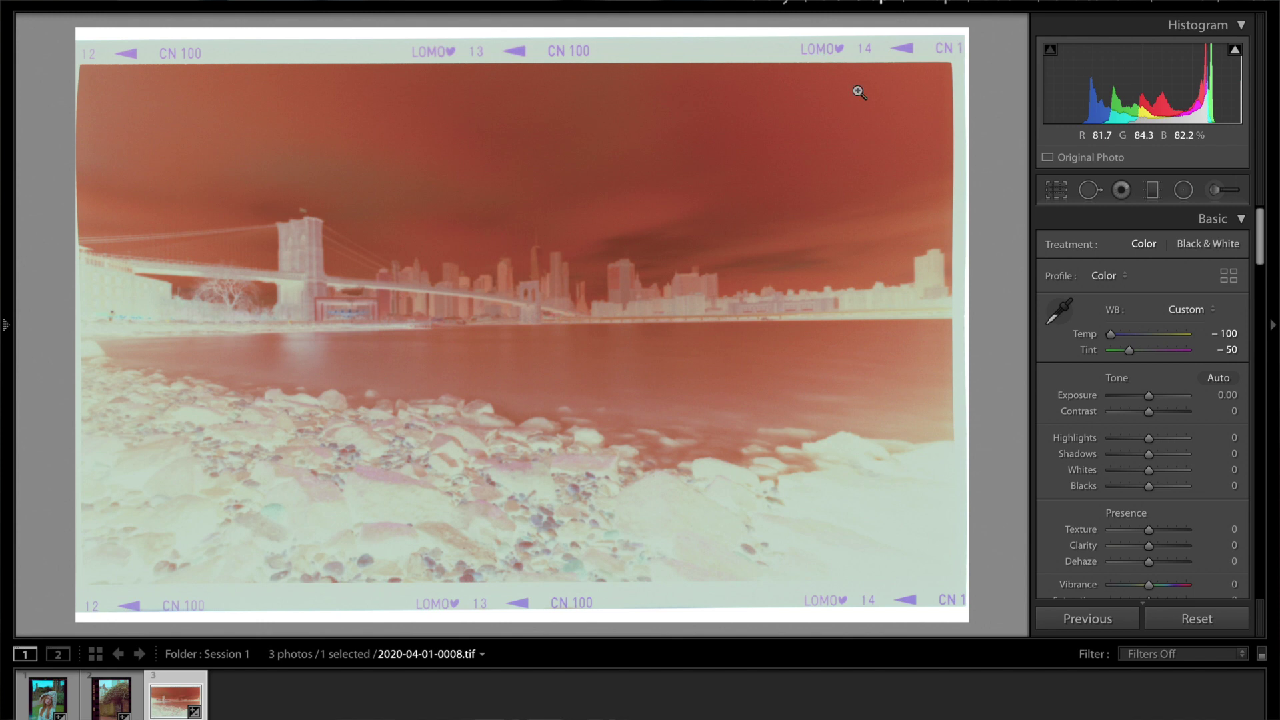
Invert the bridge negative's Red channel tone curve by raising its black endpoint fully and lowering its white endpoint fully
{"action": "scroll", "coordinate": [1129, 324], "scroll_direction": "down", "scroll_amount": 3}
{"action": "scroll", "coordinate": [1129, 324], "scroll_direction": "down", "scroll_amount": 3}
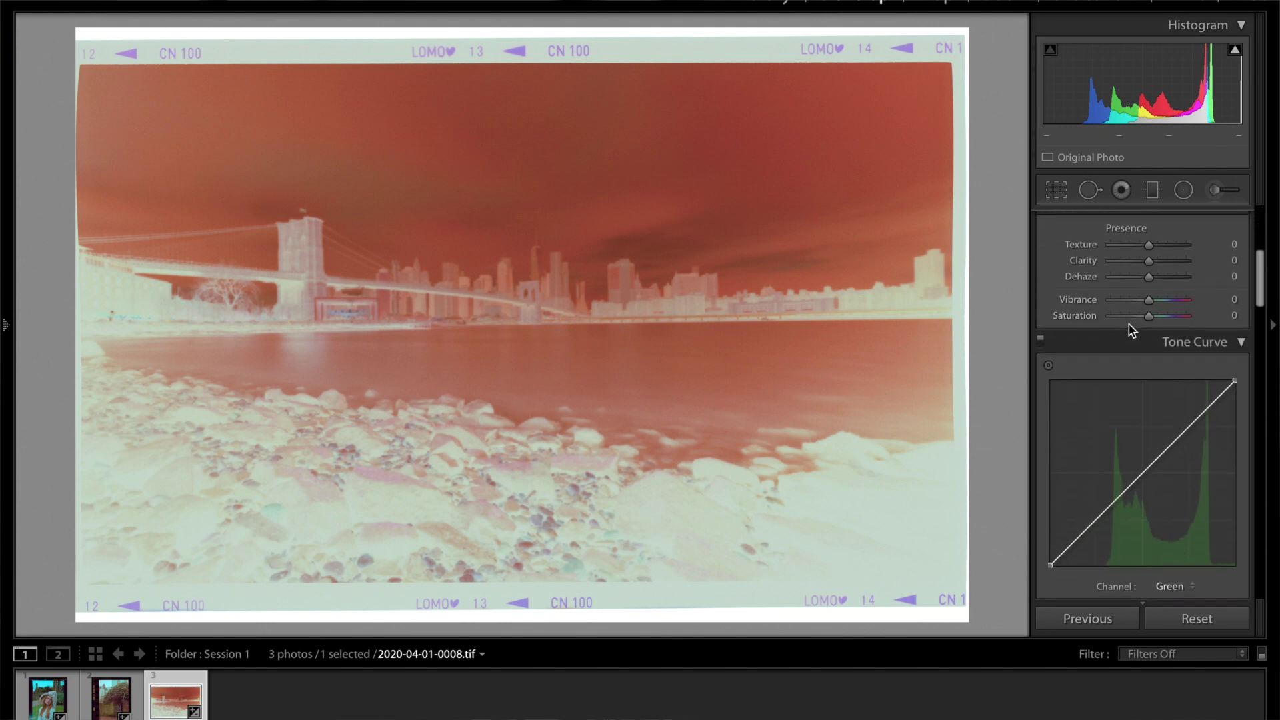
{"action": "left_click", "coordinate": [1157, 485]}
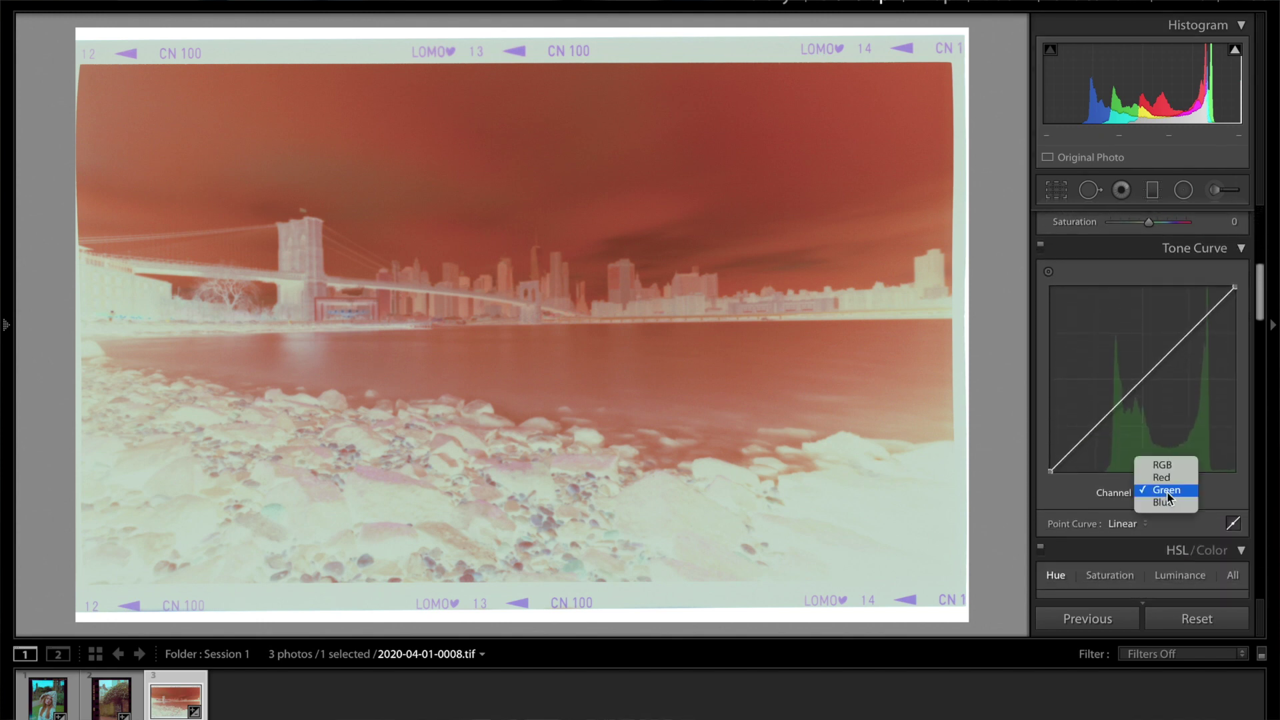
{"action": "left_click", "coordinate": [1164, 461]}
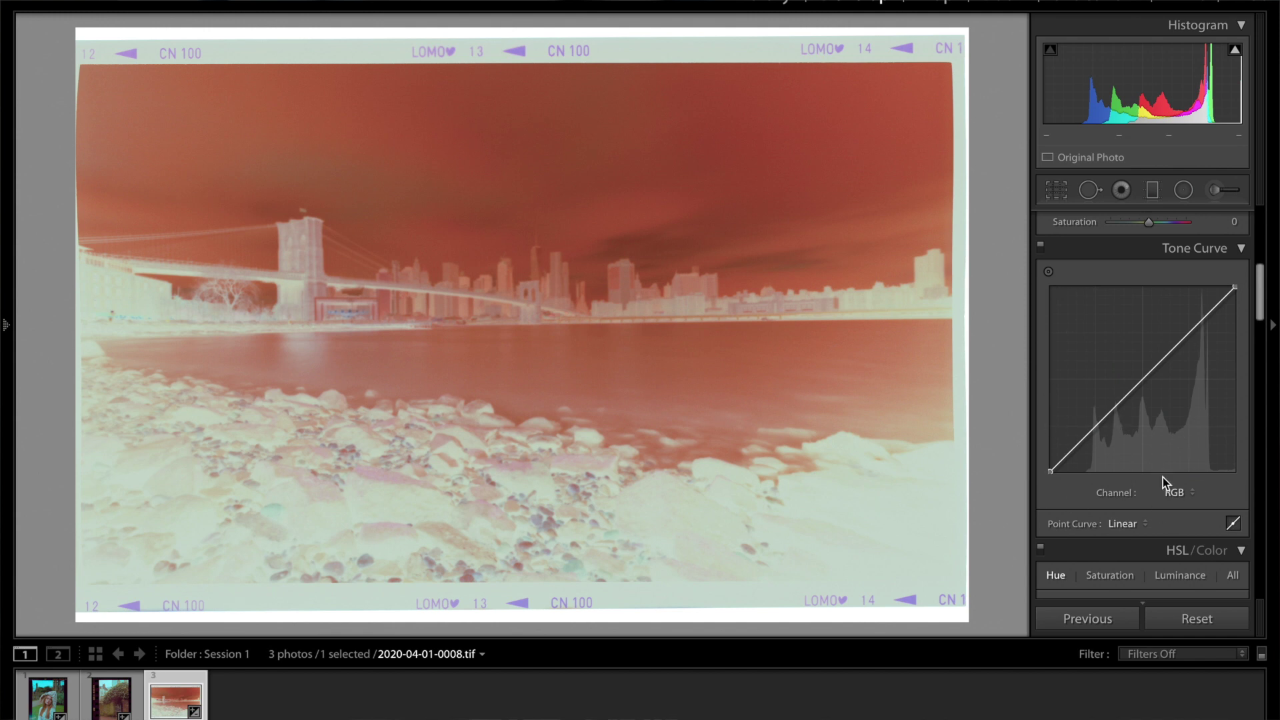
{"action": "left_click", "coordinate": [1174, 495]}
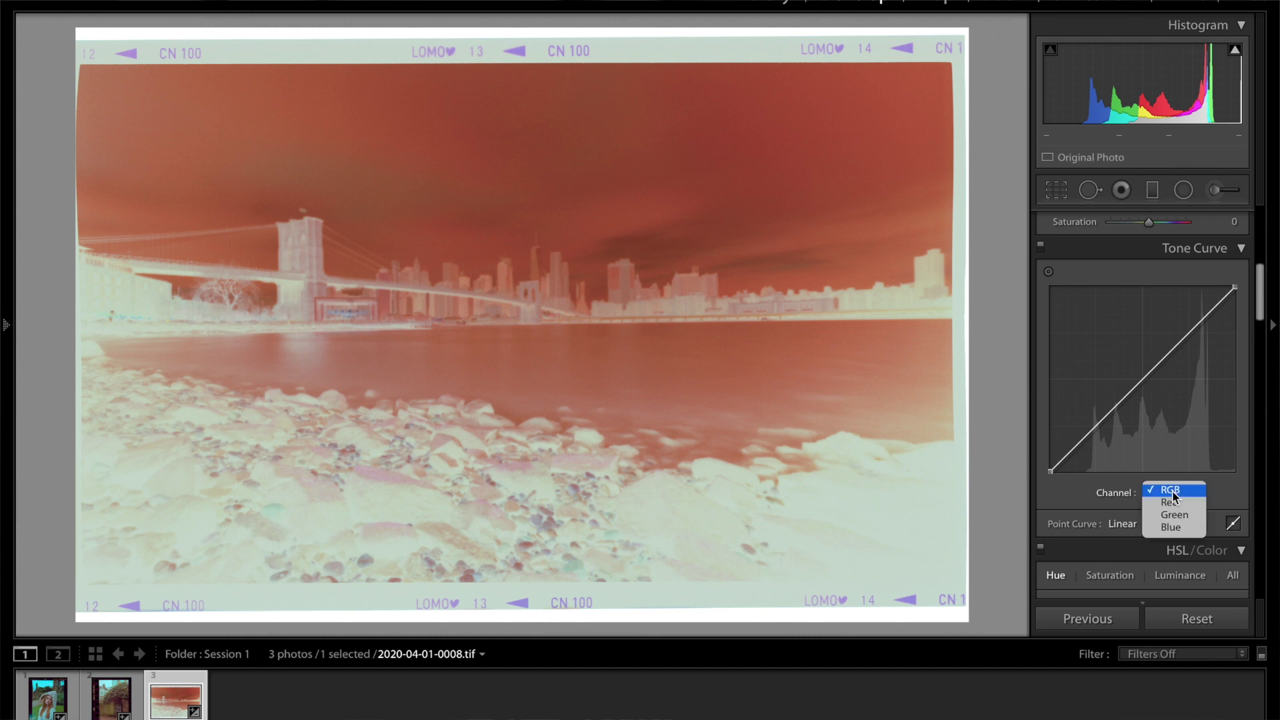
{"action": "left_click", "coordinate": [1171, 504]}
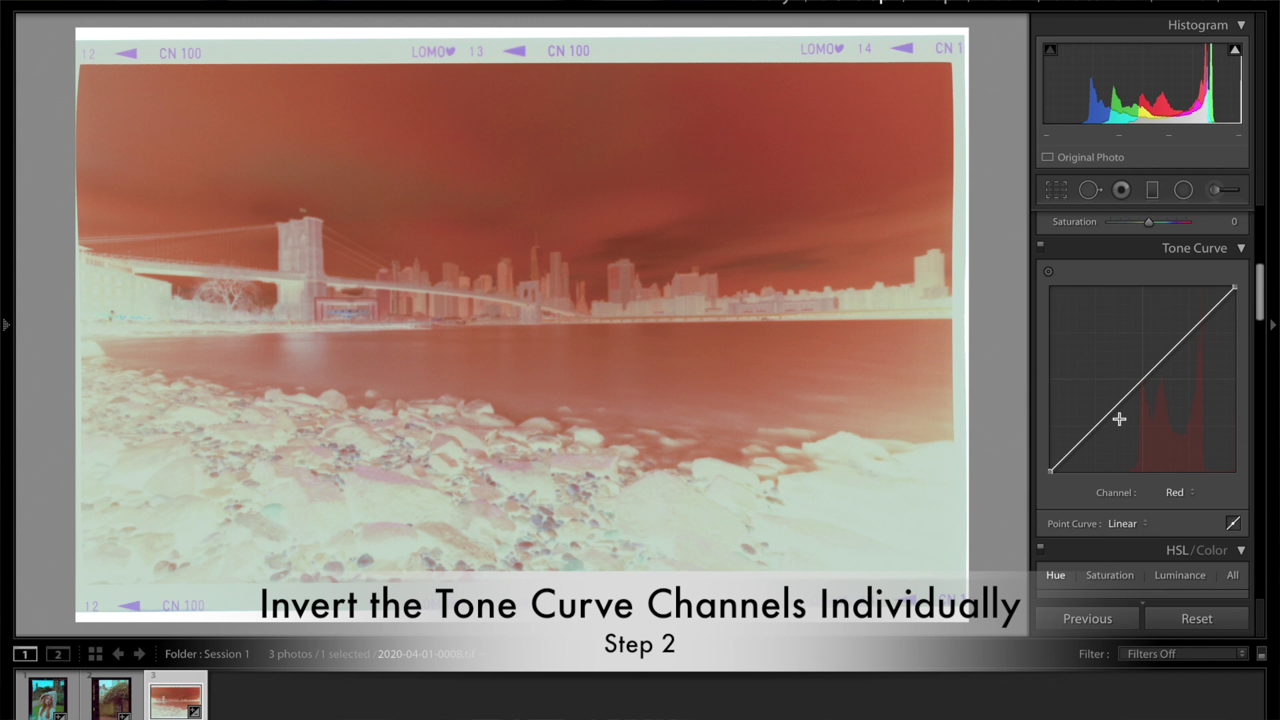
{"action": "left_click_drag", "start_coordinate": [1050, 475], "coordinate": [1083, 292]}
{"action": "left_click_drag", "start_coordinate": [1235, 287], "coordinate": [1278, 530]}
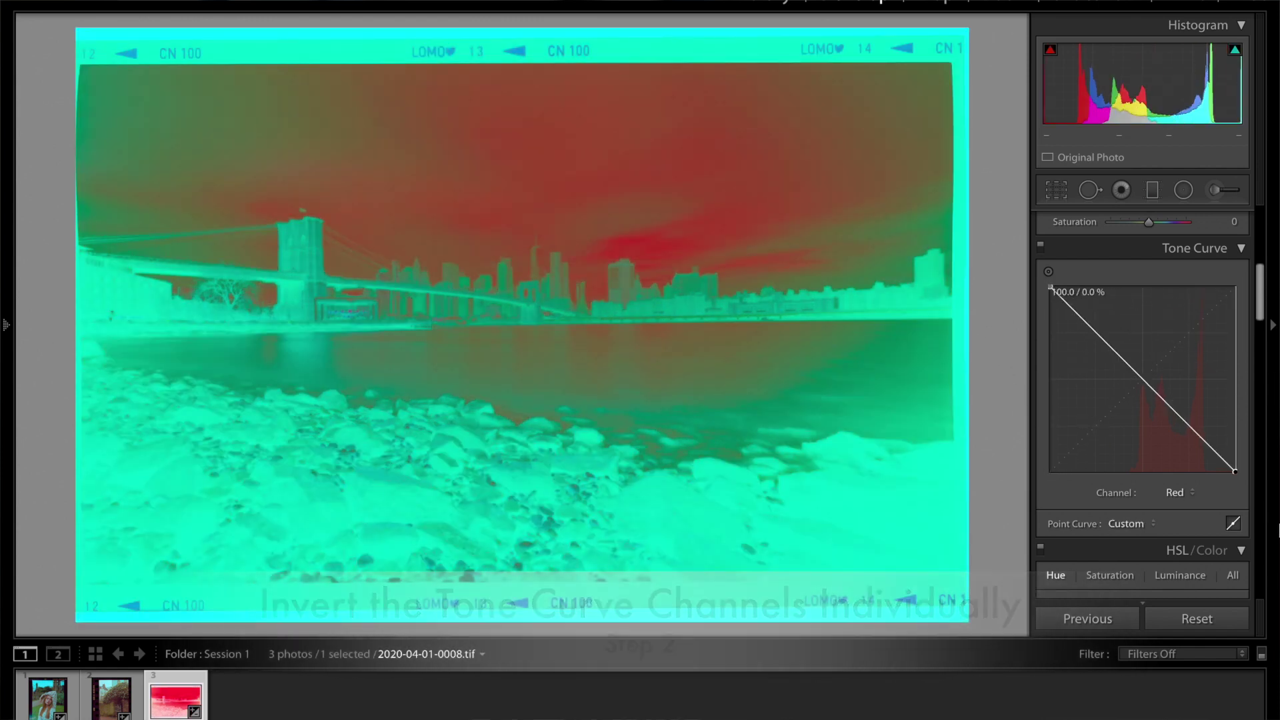
Invert the bridge negative's Green channel tone curve by swapping its black and white endpoint levels
{"action": "left_click", "coordinate": [1176, 494]}
{"action": "left_click", "coordinate": [1173, 505]}
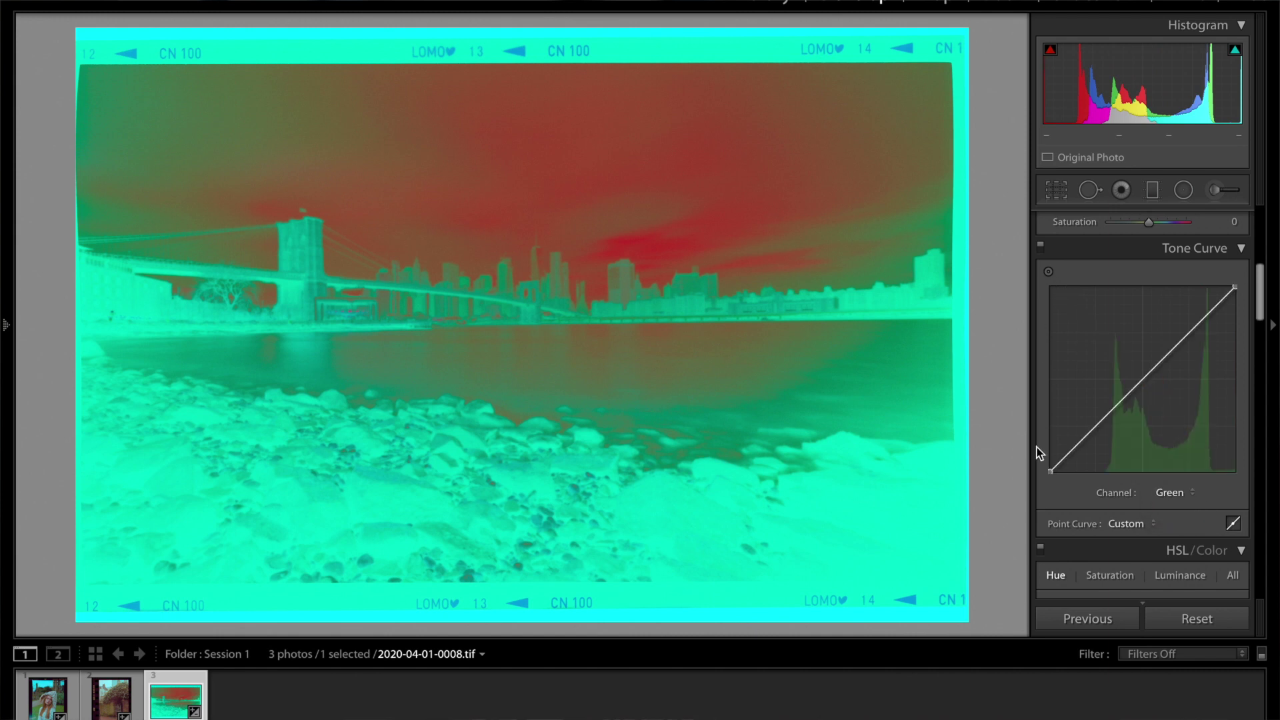
{"action": "left_click_drag", "start_coordinate": [1049, 474], "coordinate": [1048, 285]}
{"action": "left_click_drag", "start_coordinate": [1234, 288], "coordinate": [1278, 500]}
Invert the bridge negative's Blue channel tone curve so it runs from full output down to zero
{"action": "left_click", "coordinate": [1171, 493]}
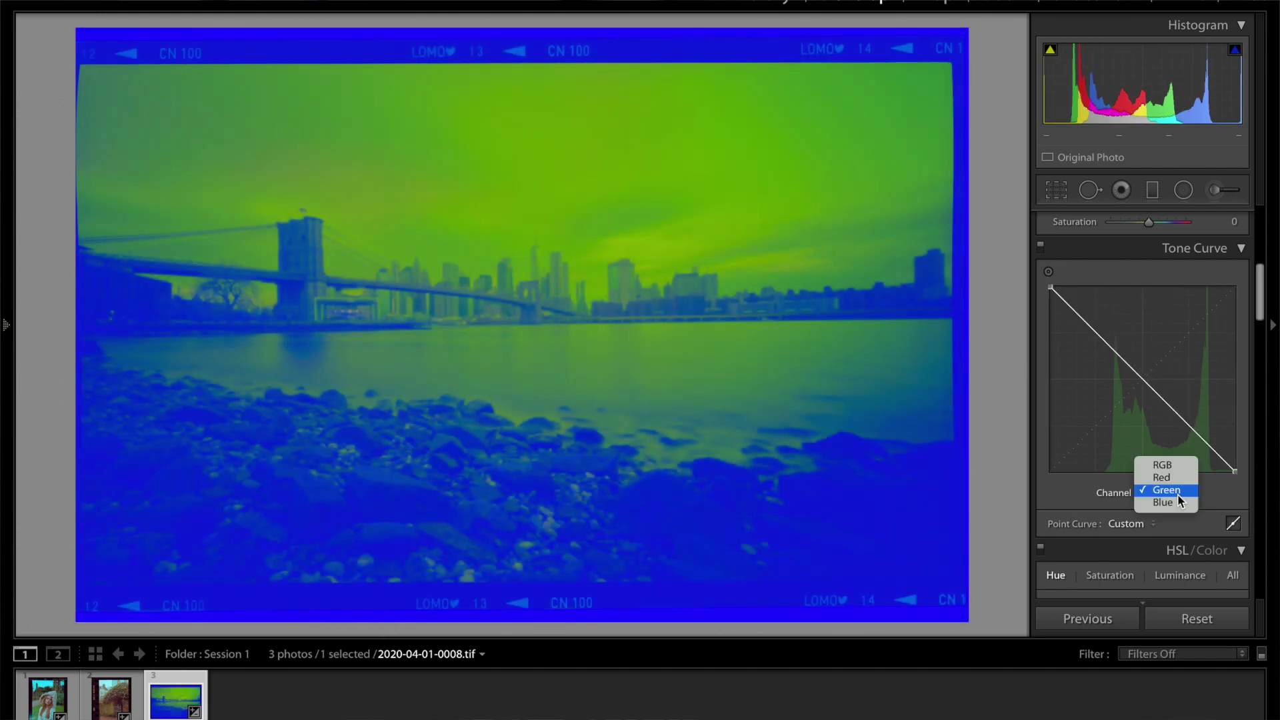
{"action": "left_click", "coordinate": [1176, 504]}
{"action": "left_click_drag", "start_coordinate": [1052, 471], "coordinate": [1050, 286]}
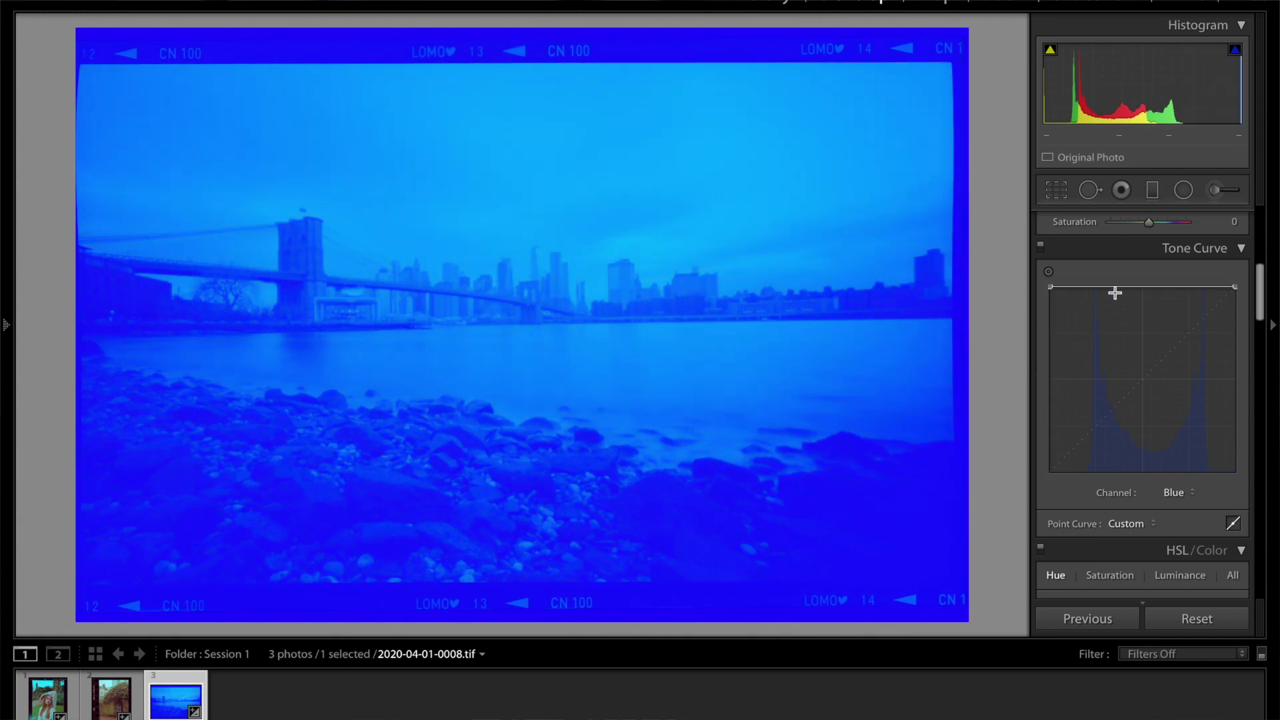
{"action": "left_click_drag", "start_coordinate": [1233, 288], "coordinate": [1277, 510]}
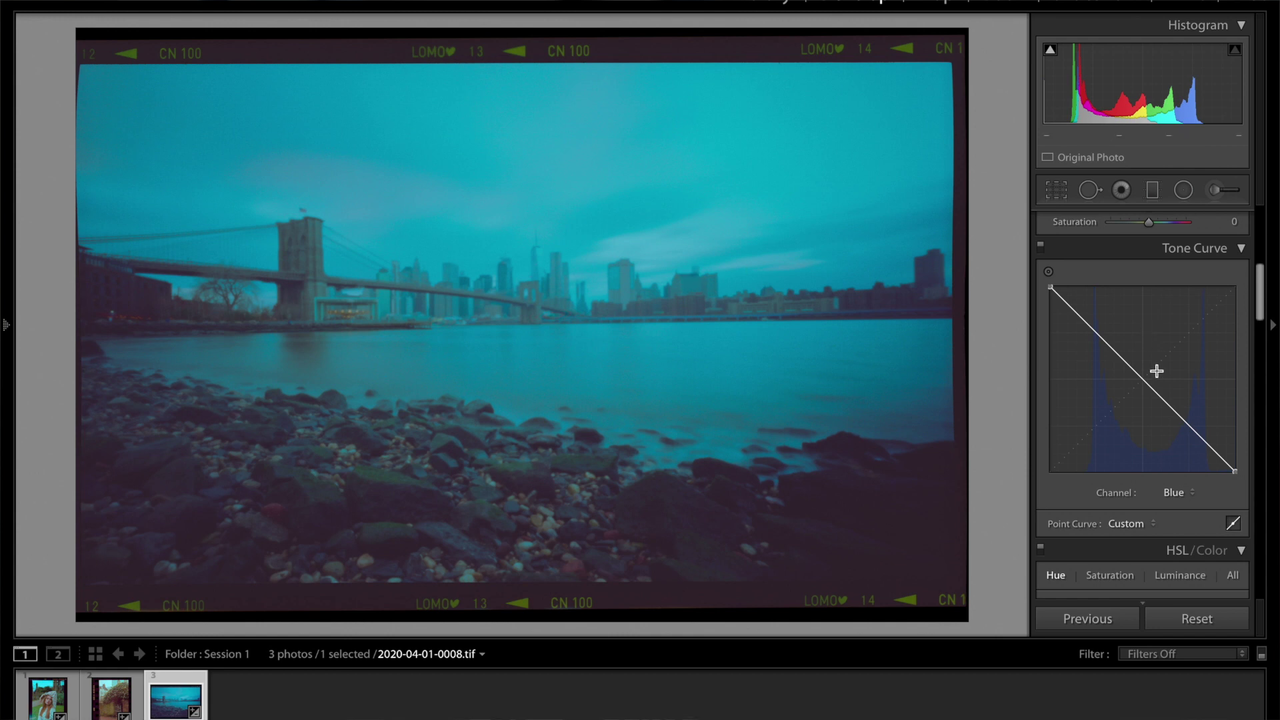
Pull both endpoints of the bridge photo's Blue tone curve inward to the histogram edges, lowering the upper endpoint slightly below full output
{"action": "left_click", "coordinate": [1052, 287]}
{"action": "left_click_drag", "start_coordinate": [1052, 292], "coordinate": [1088, 296]}
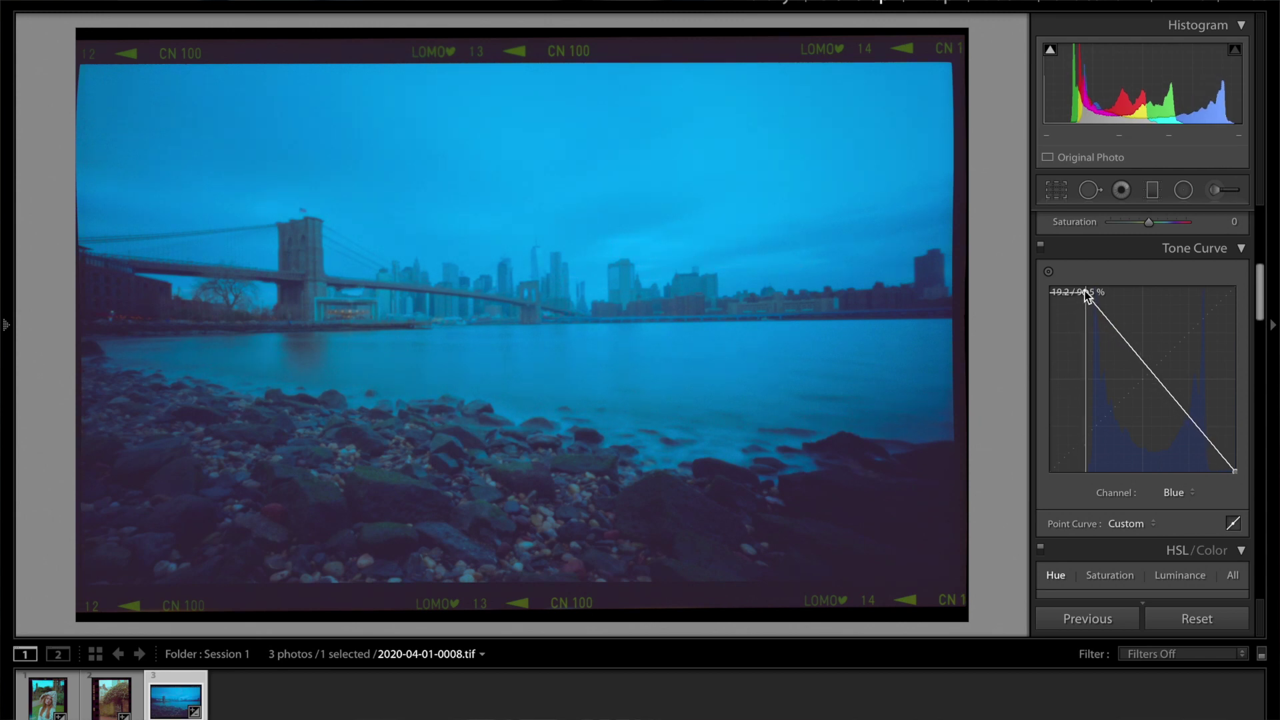
{"action": "left_click_drag", "start_coordinate": [1087, 296], "coordinate": [1087, 296]}
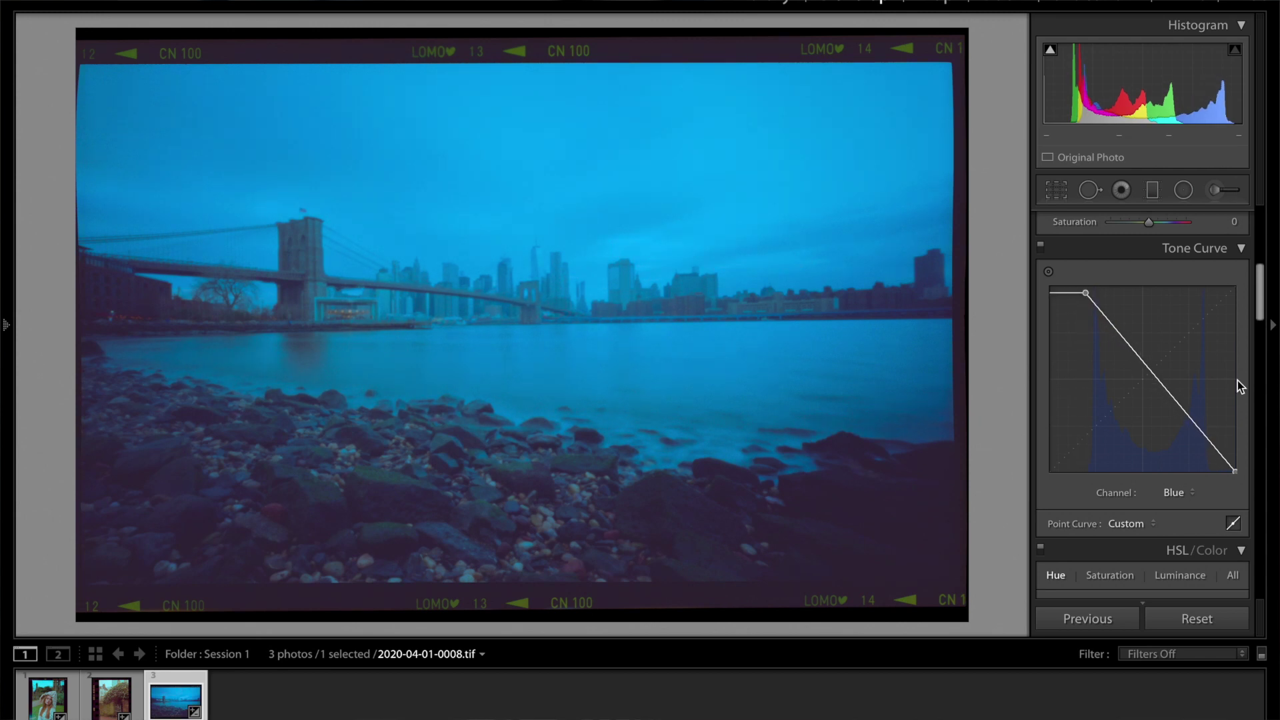
{"action": "scroll", "coordinate": [1234, 470], "scroll_direction": "down", "scroll_amount": 1}
{"action": "right_click", "coordinate": [1234, 461]}
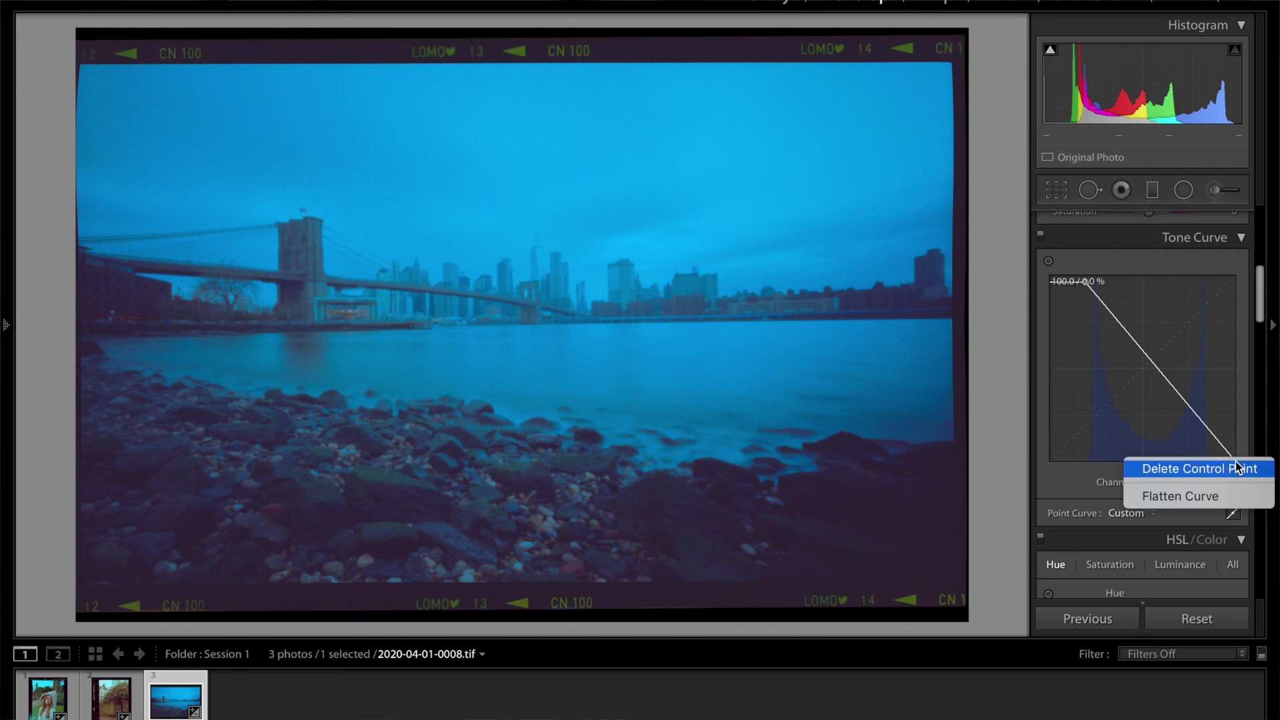
{"action": "left_click", "coordinate": [1235, 454]}
{"action": "left_click_drag", "start_coordinate": [1235, 460], "coordinate": [1211, 465]}
{"action": "left_click_drag", "start_coordinate": [1086, 284], "coordinate": [1088, 287]}
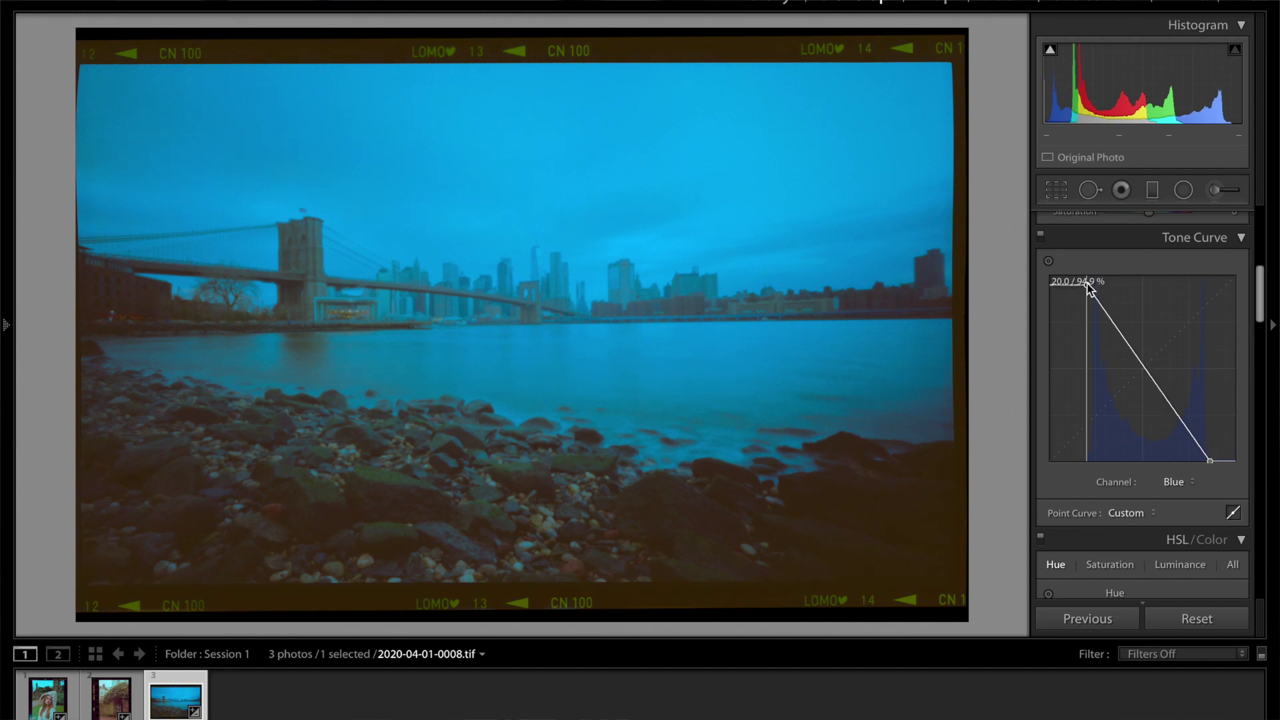
{"action": "left_click_drag", "start_coordinate": [1087, 283], "coordinate": [1086, 288]}
Pull the bridge photo's Red tone curve endpoints inward to the histogram edges, placing the upper endpoint at about 38.4 / 92.5 %
{"action": "left_click", "coordinate": [1175, 482]}
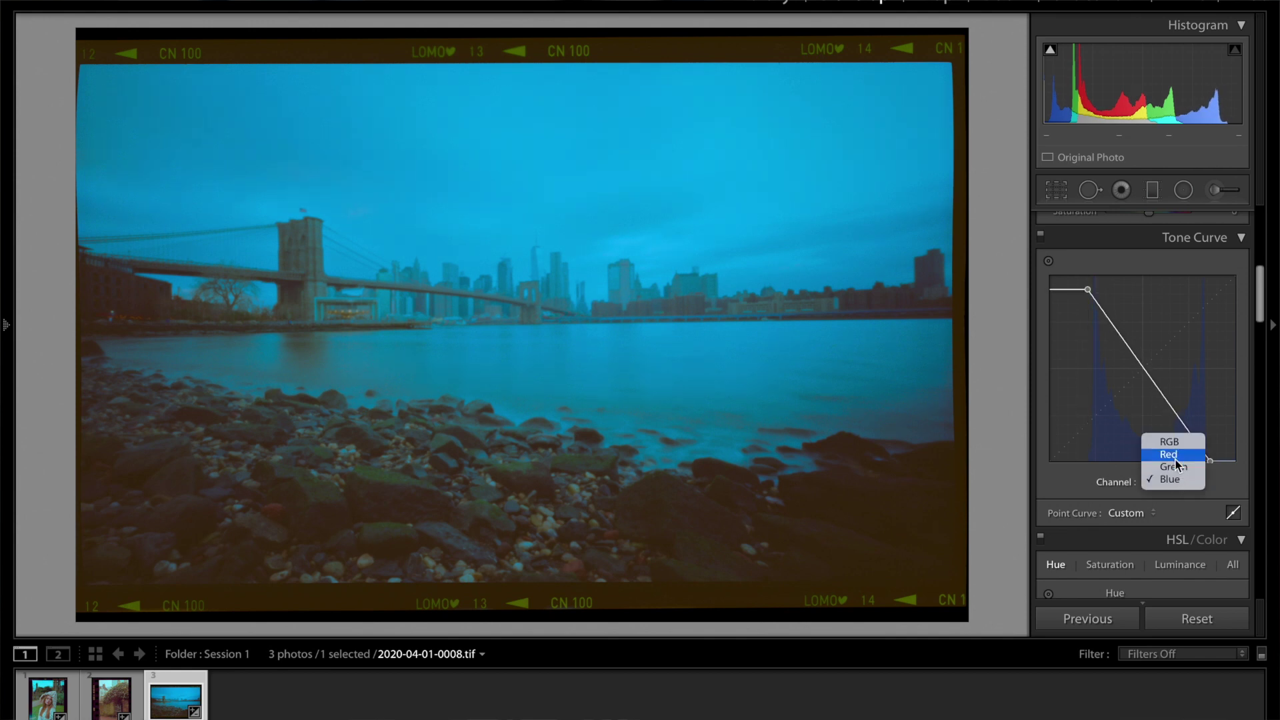
{"action": "left_click", "coordinate": [1174, 456]}
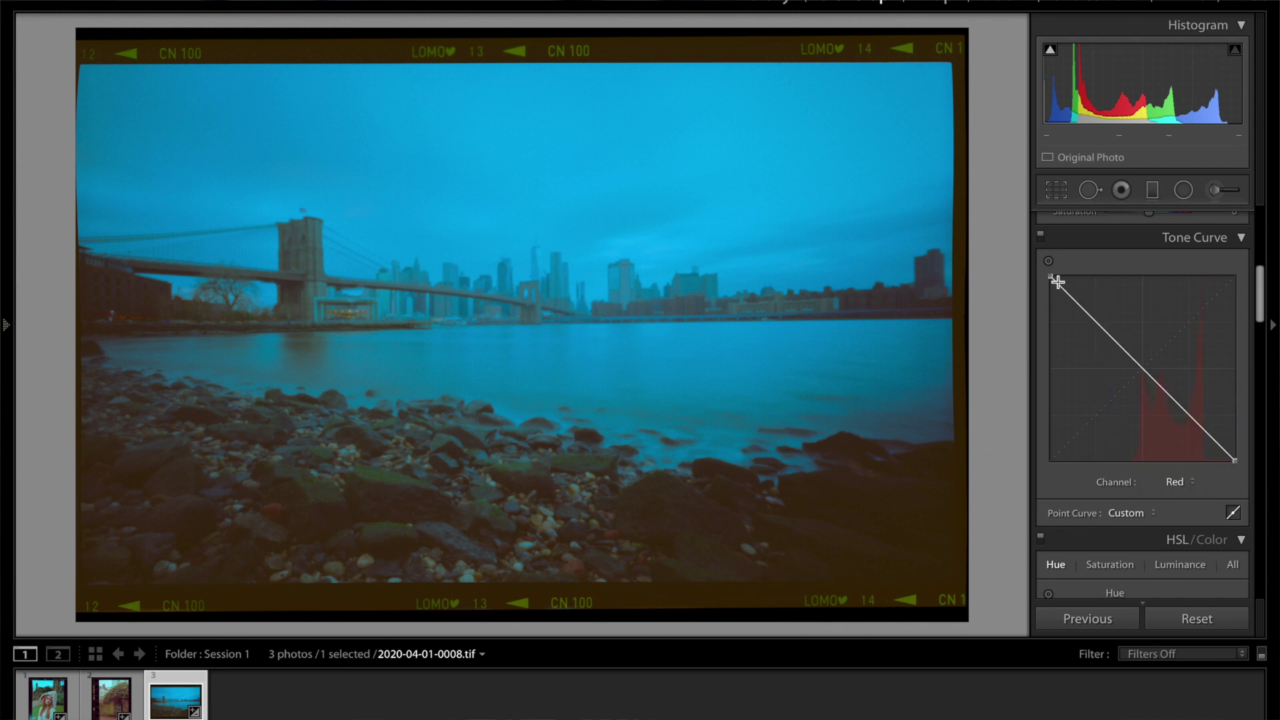
{"action": "left_click_drag", "start_coordinate": [1052, 278], "coordinate": [1128, 264]}
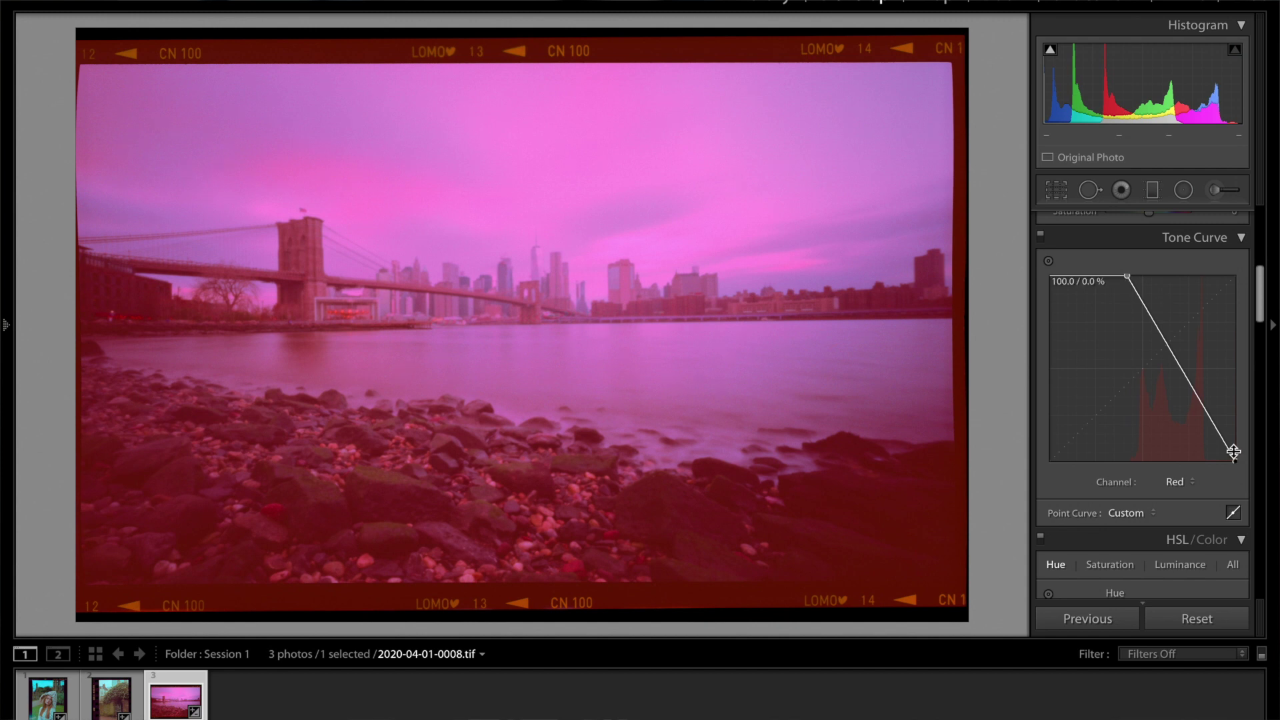
{"action": "left_click_drag", "start_coordinate": [1235, 461], "coordinate": [1207, 461]}
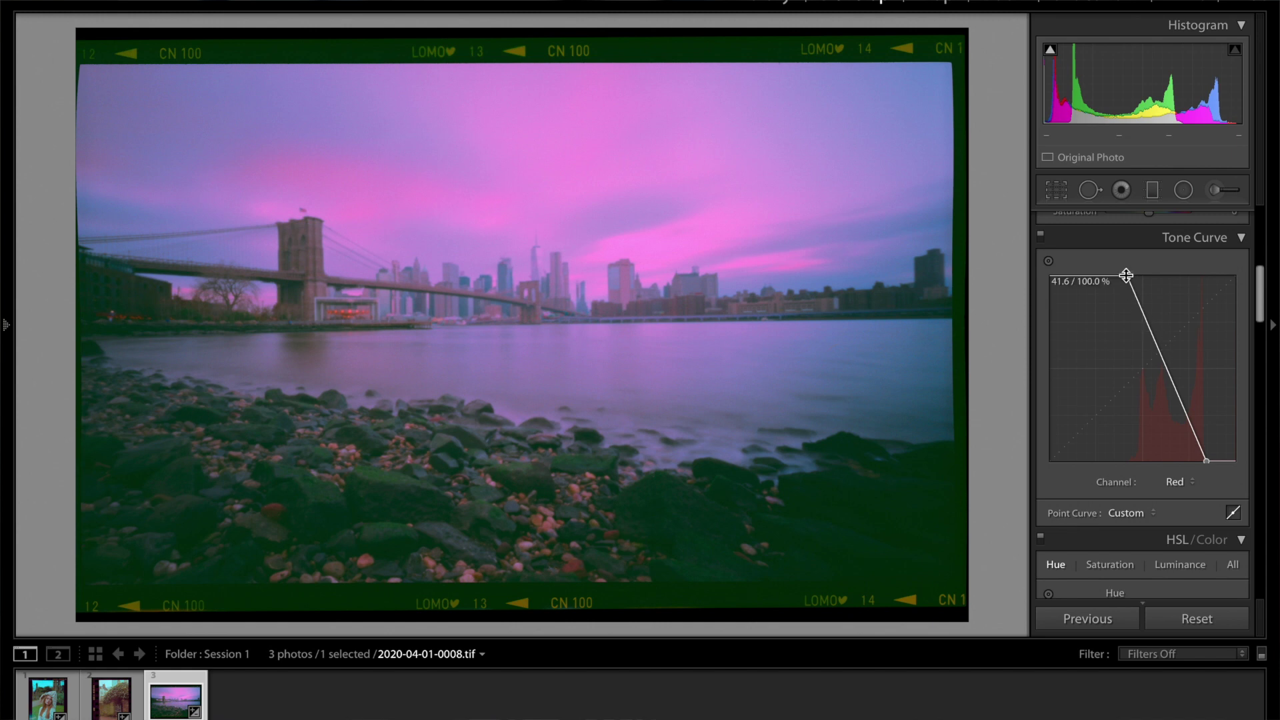
{"action": "mouse_move", "coordinate": [1125, 275]}
{"action": "left_mouse_down"}
{"action": "mouse_move", "coordinate": [1131, 302]}
{"action": "mouse_move", "coordinate": [1125, 280]}
{"action": "mouse_move", "coordinate": [1121, 289]}
{"action": "left_mouse_up"}
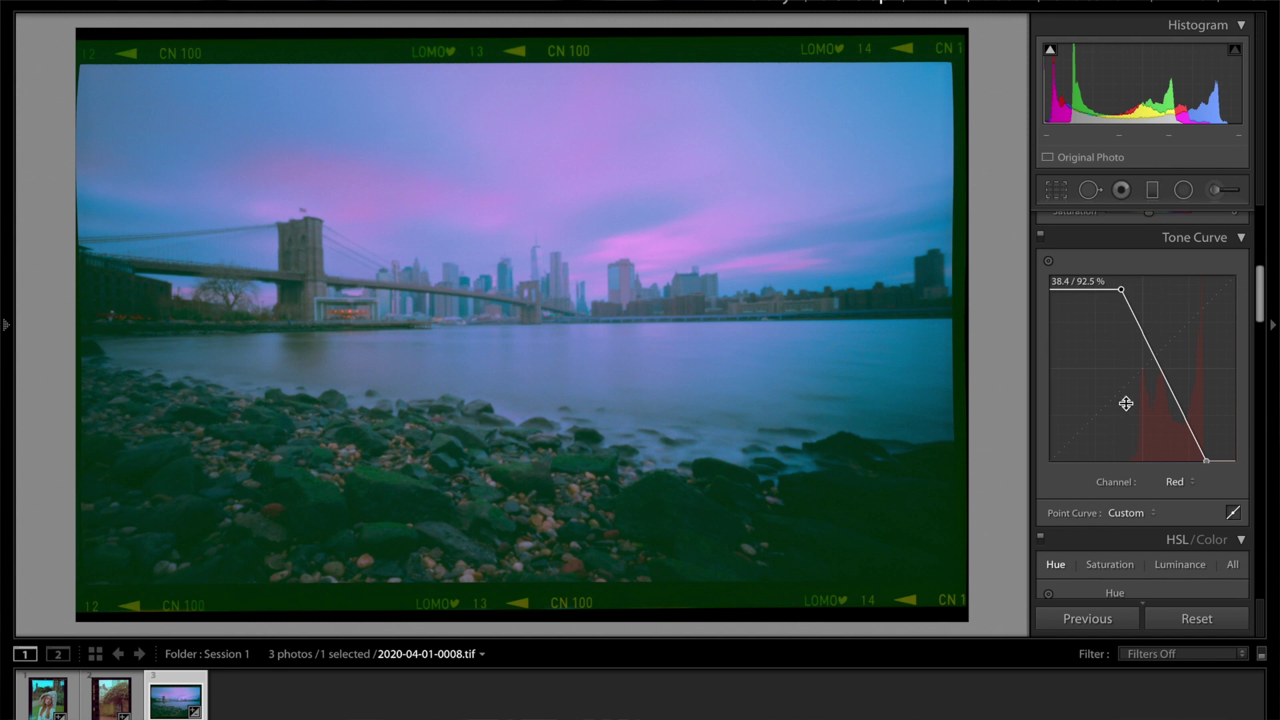
Tighten the bridge photo's Green tone curve, moving the zero-output endpoint to about 91.0 / 0.0 % and the full-output endpoint slightly inward
{"action": "left_click", "coordinate": [1175, 483]}
{"action": "left_click", "coordinate": [1172, 504]}
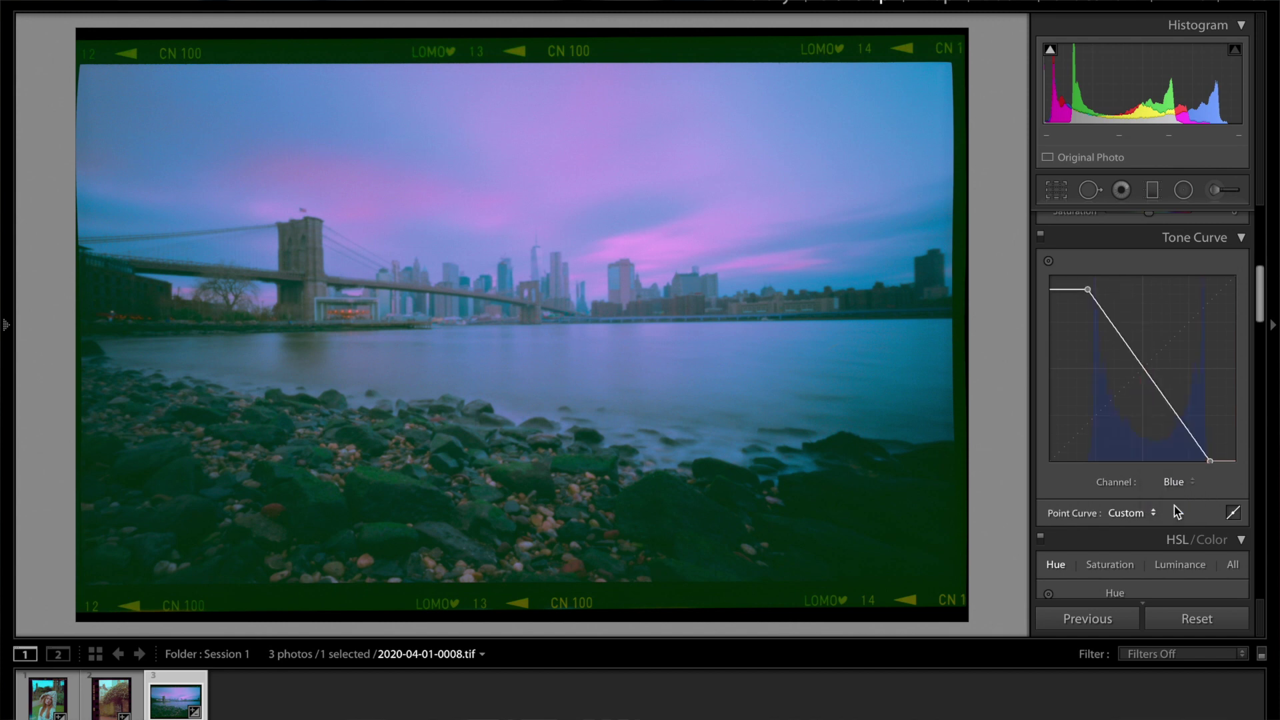
{"action": "left_click", "coordinate": [1175, 482]}
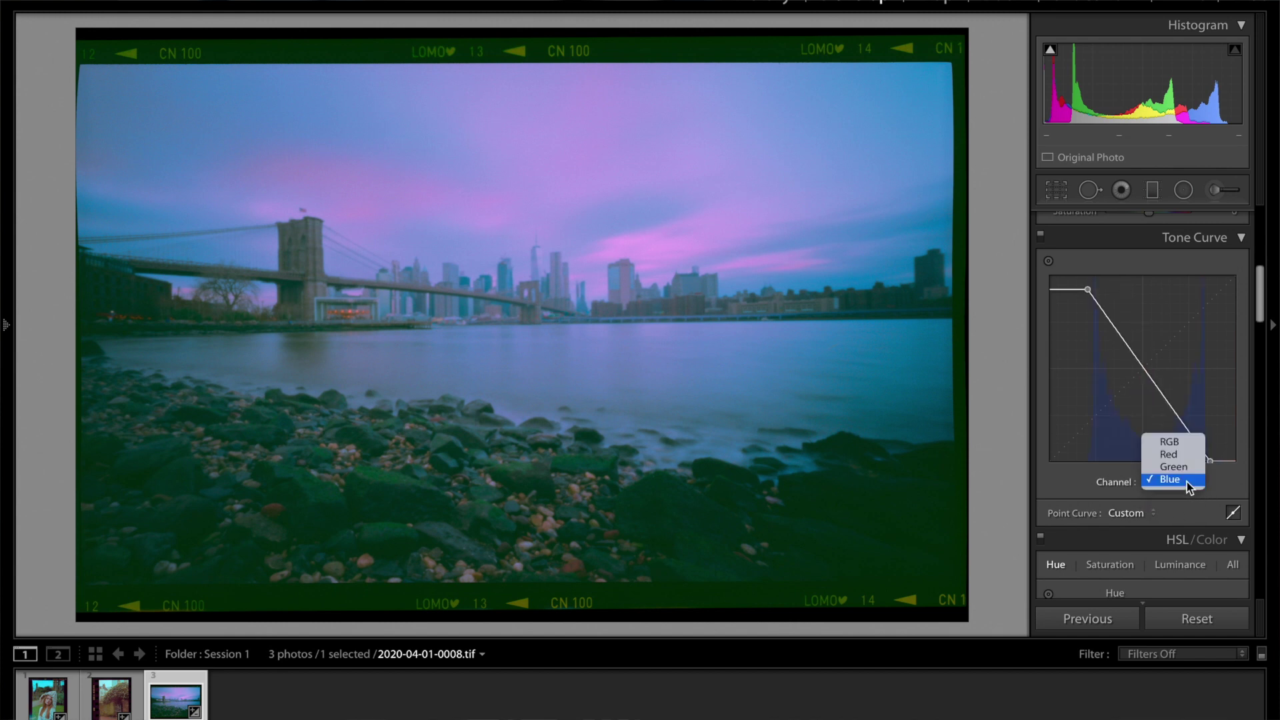
{"action": "left_click", "coordinate": [1180, 468]}
{"action": "mouse_move", "coordinate": [1197, 460]}
{"action": "left_mouse_down"}
{"action": "mouse_move", "coordinate": [1237, 463]}
{"action": "mouse_move", "coordinate": [1219, 466]}
{"action": "left_mouse_up"}
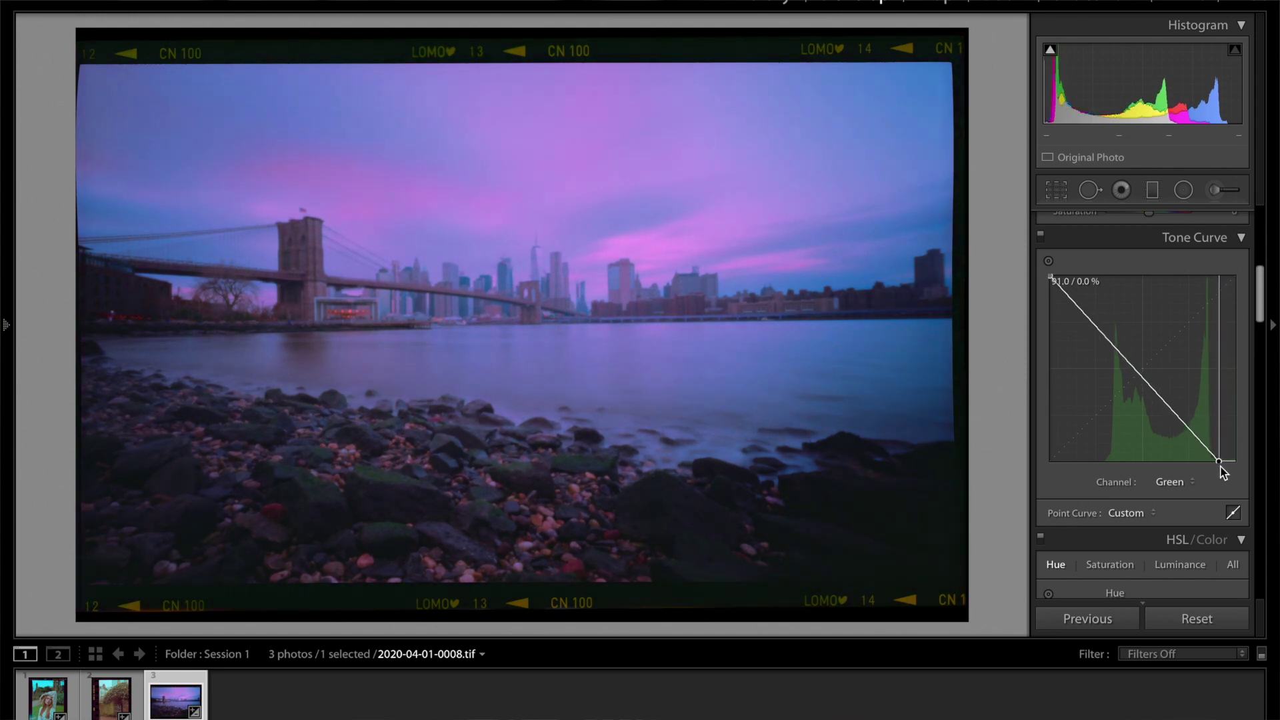
{"action": "left_click_drag", "start_coordinate": [1220, 466], "coordinate": [1219, 466]}
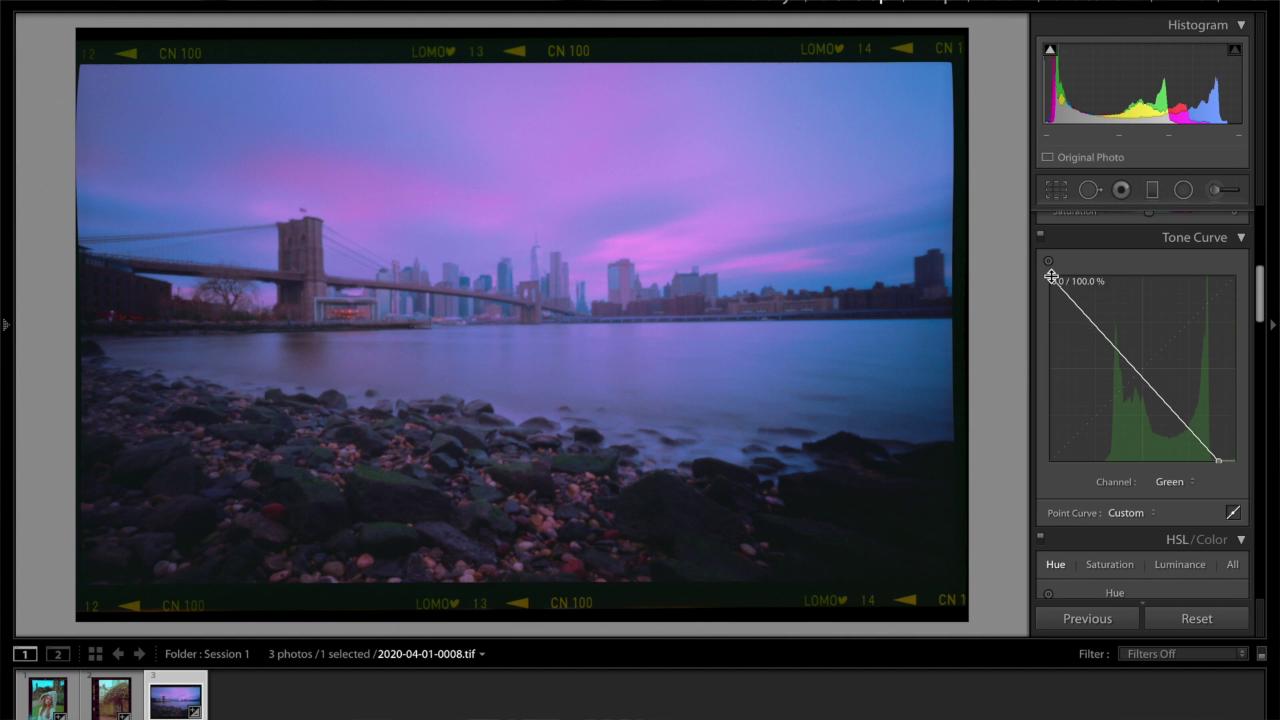
{"action": "mouse_move", "coordinate": [1052, 278]}
{"action": "left_mouse_down"}
{"action": "mouse_move", "coordinate": [1101, 280]}
{"action": "mouse_move", "coordinate": [1067, 275]}
{"action": "left_mouse_up"}
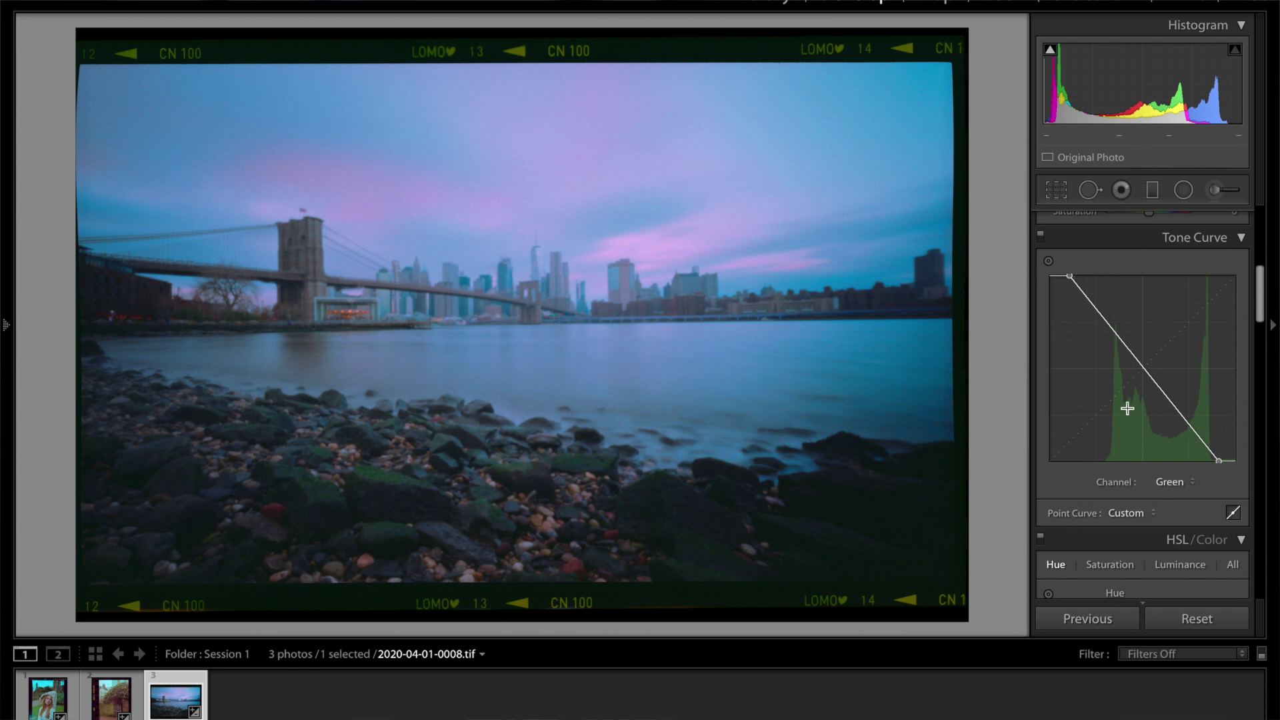
Reduce the bridge photo's Blue cast by moving the Blue curve's endpoints to about 19.6 / 82.7 % and 83.9 / 4.7 %
{"action": "left_click", "coordinate": [1175, 488]}
{"action": "left_click", "coordinate": [1167, 492]}
{"action": "left_click_drag", "start_coordinate": [1091, 292], "coordinate": [1087, 308]}
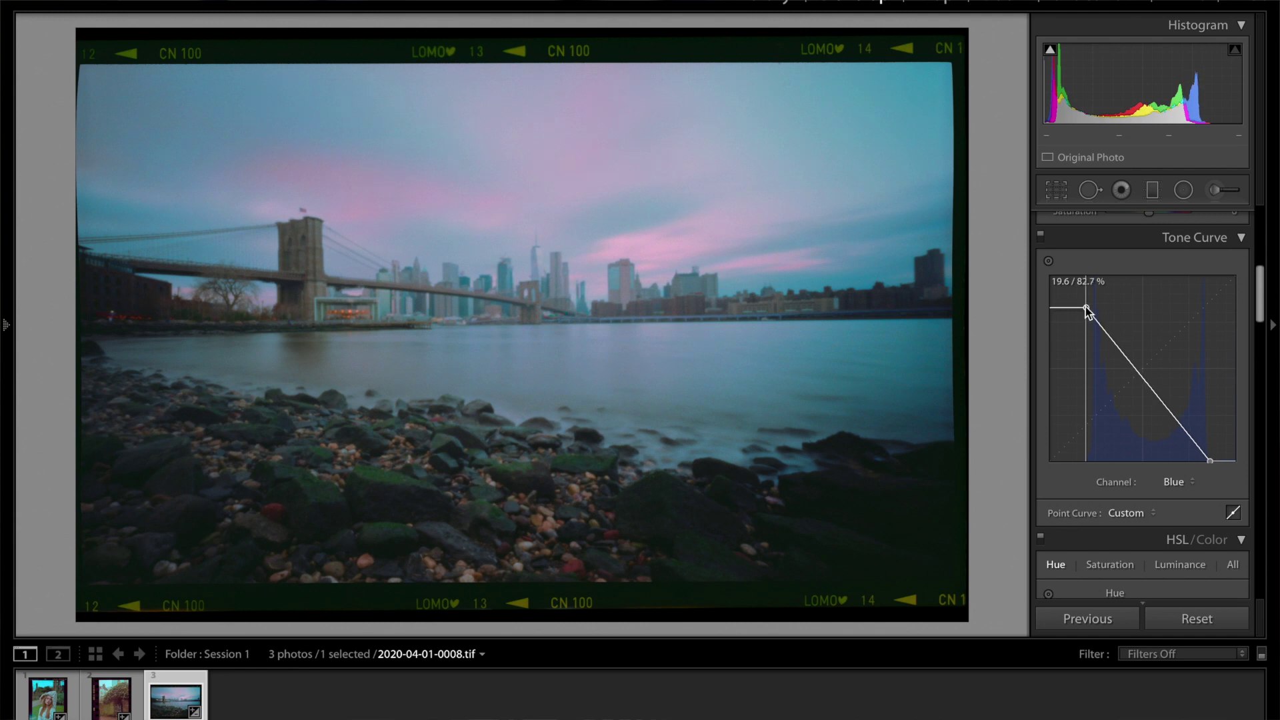
{"action": "mouse_move", "coordinate": [1210, 460]}
{"action": "left_mouse_down"}
{"action": "mouse_move", "coordinate": [1207, 475]}
{"action": "mouse_move", "coordinate": [1206, 454]}
{"action": "left_mouse_up"}
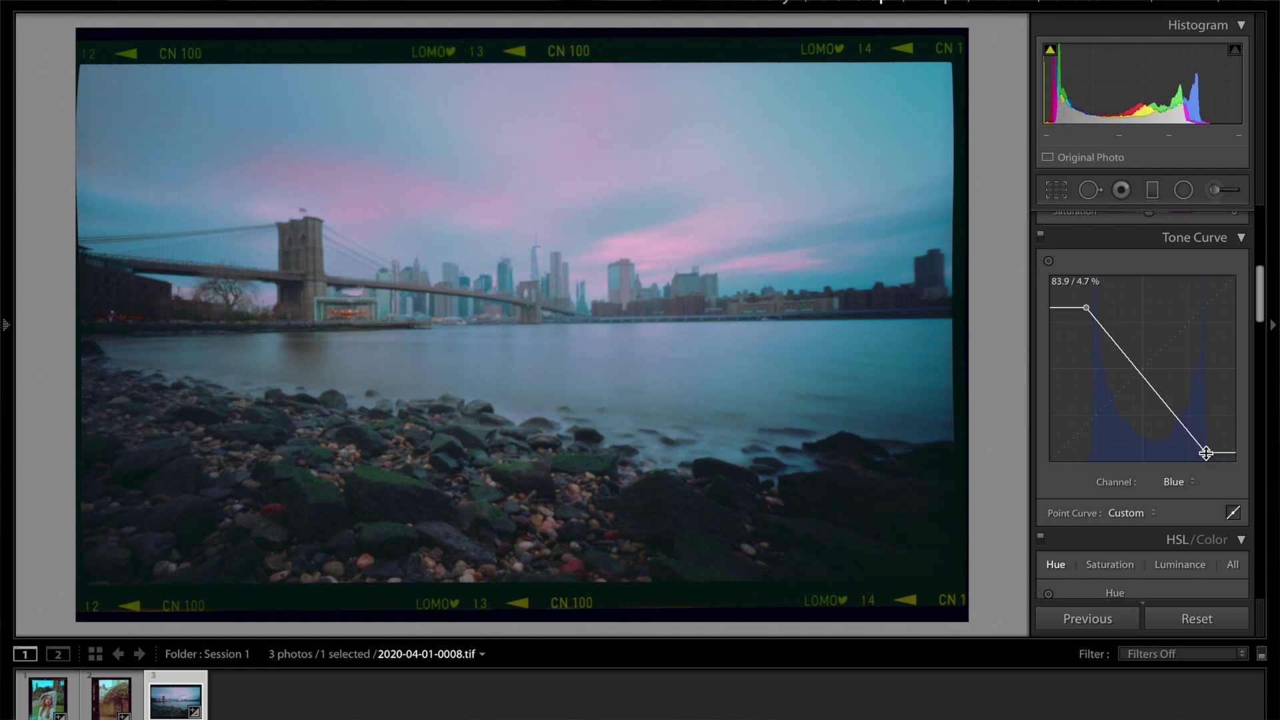
Try boosting the bridge photo's Saturation to +15
{"action": "scroll", "coordinate": [1206, 455], "scroll_direction": "up", "scroll_amount": 10}
{"action": "scroll", "coordinate": [1208, 453], "scroll_direction": "down", "scroll_amount": 3}
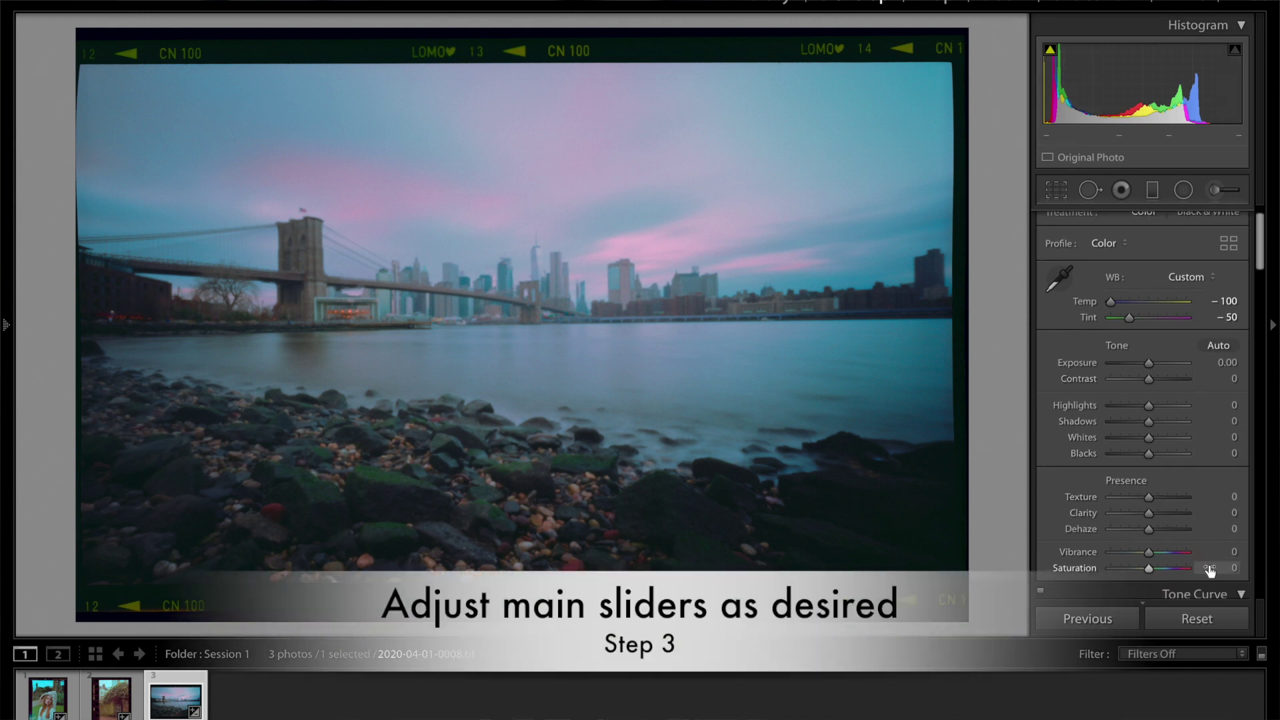
{"action": "scroll", "coordinate": [1210, 570], "scroll_direction": "up", "scroll_amount": 1}
{"action": "scroll", "coordinate": [1210, 570], "scroll_direction": "up", "scroll_amount": 1}
{"action": "scroll", "coordinate": [1210, 570], "scroll_direction": "up", "scroll_amount": 1}
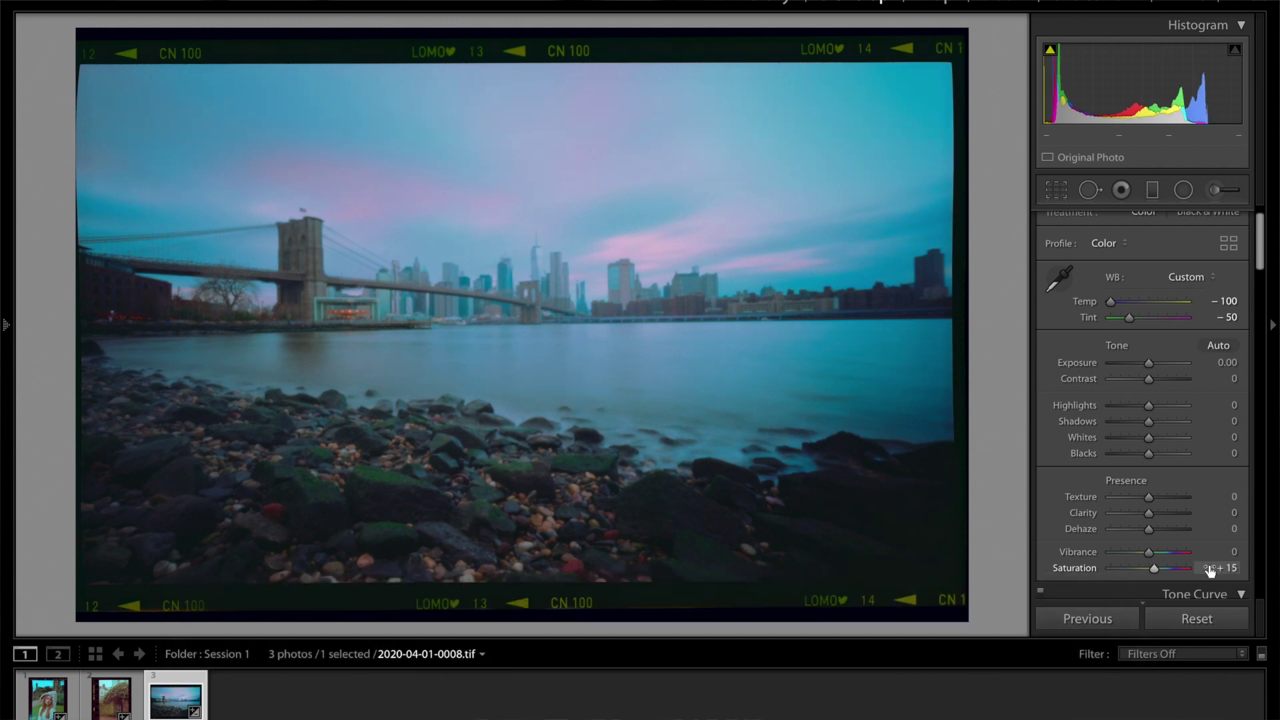
{"action": "scroll", "coordinate": [1210, 570], "scroll_direction": "down", "scroll_amount": 1}
{"action": "scroll", "coordinate": [1210, 569], "scroll_direction": "down", "scroll_amount": 1}
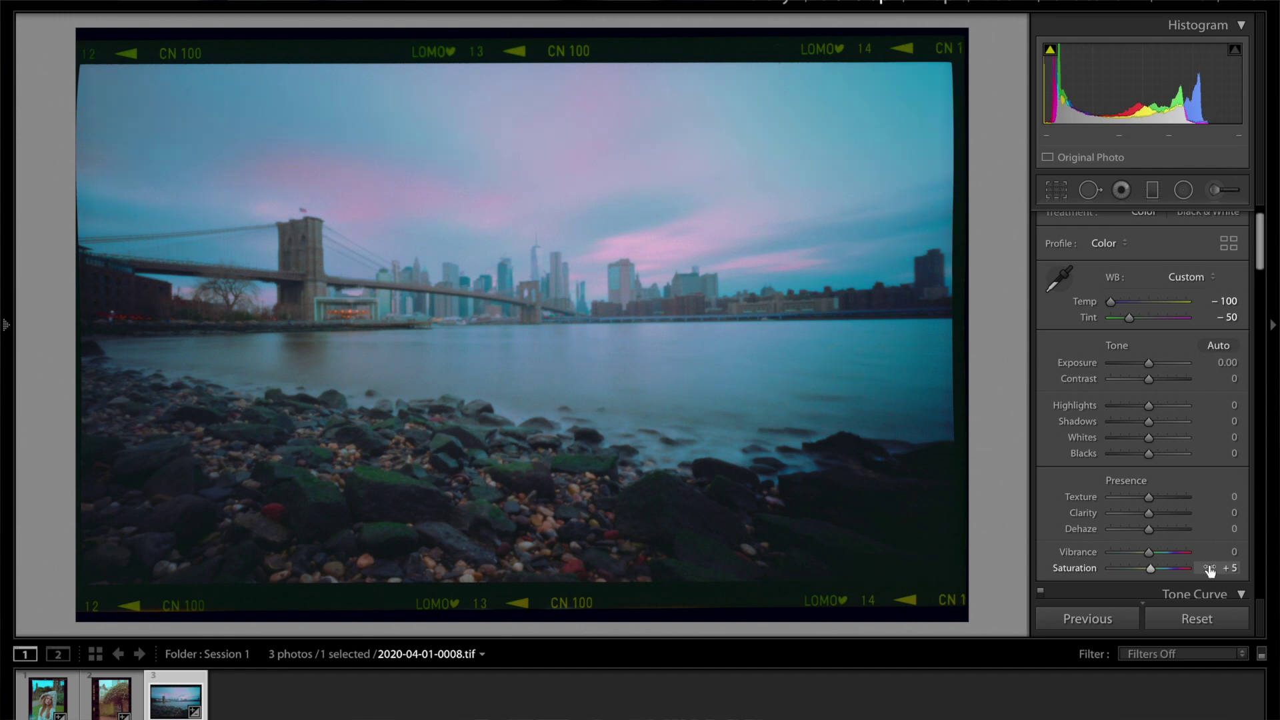
{"action": "scroll", "coordinate": [1210, 570], "scroll_direction": "down", "scroll_amount": 1}
Place a slightly tilted graduated filter along the rocky shoreline, replacing a first attempt, and adjust its effect preset
{"action": "left_click", "coordinate": [1153, 193]}
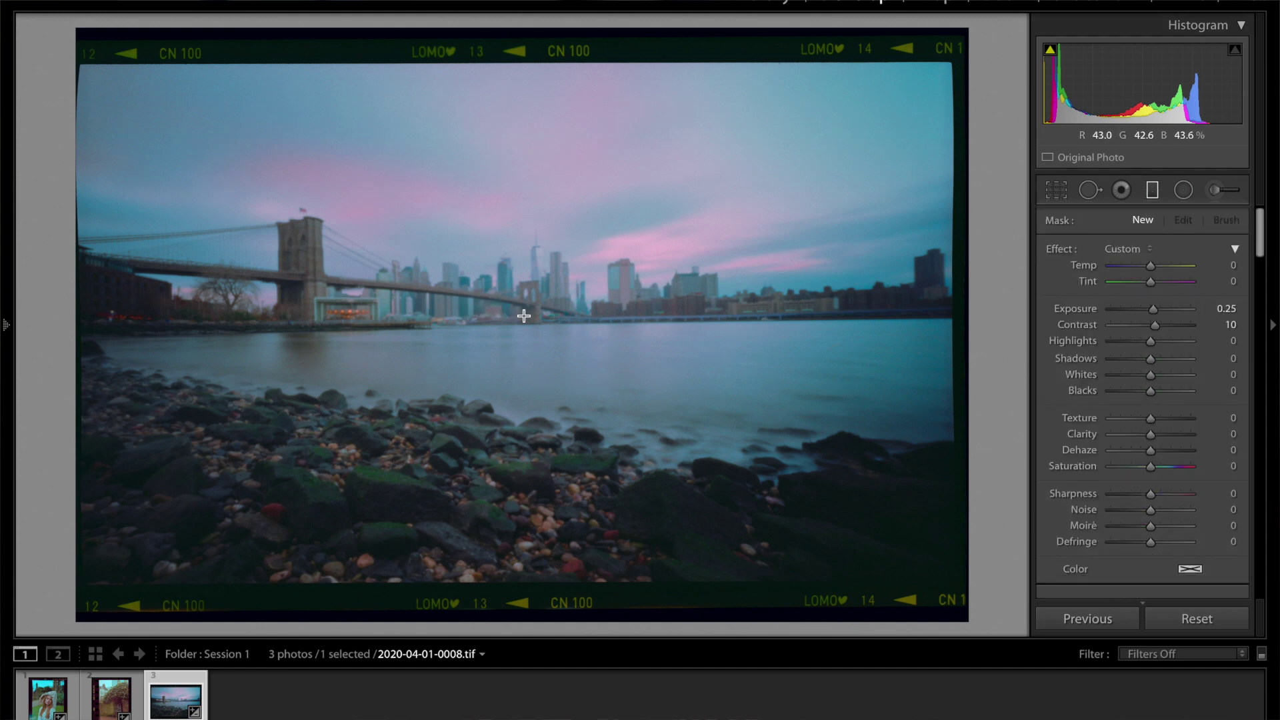
{"action": "left_click_drag", "start_coordinate": [512, 400], "coordinate": [460, 578]}
{"action": "key", "text": "ctrl+z"}
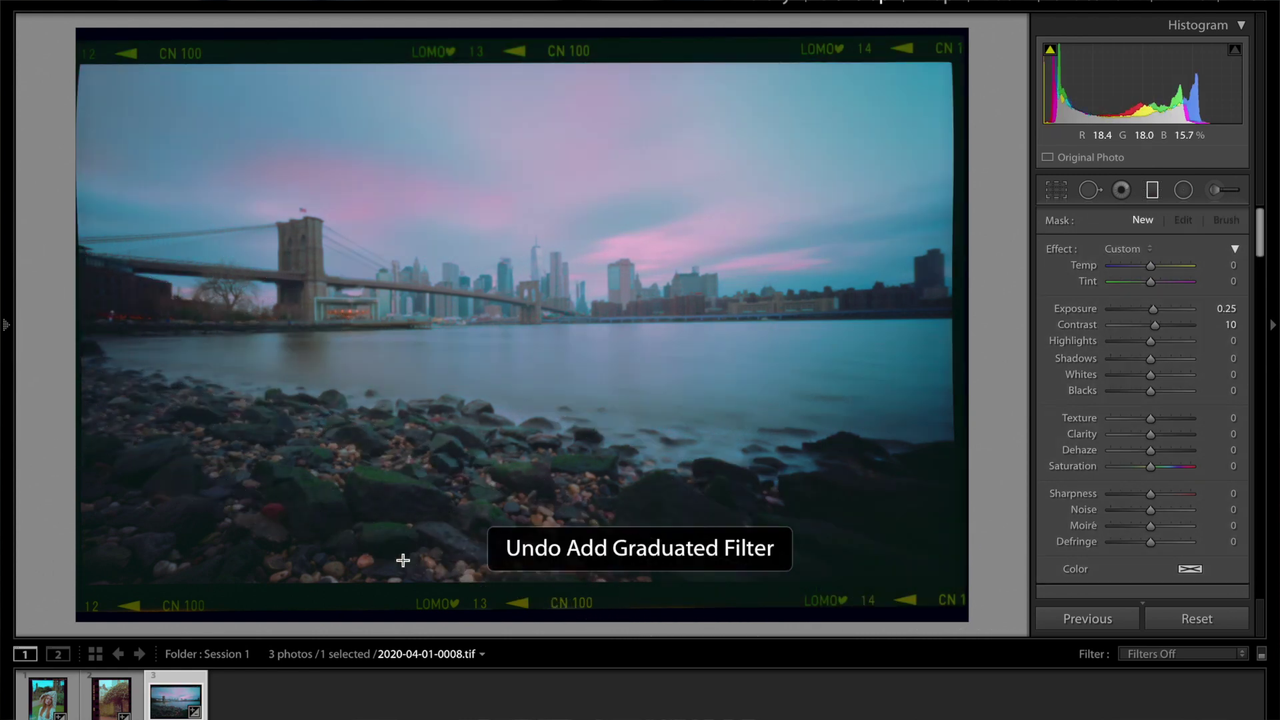
{"action": "left_click_drag", "start_coordinate": [429, 425], "coordinate": [436, 376]}
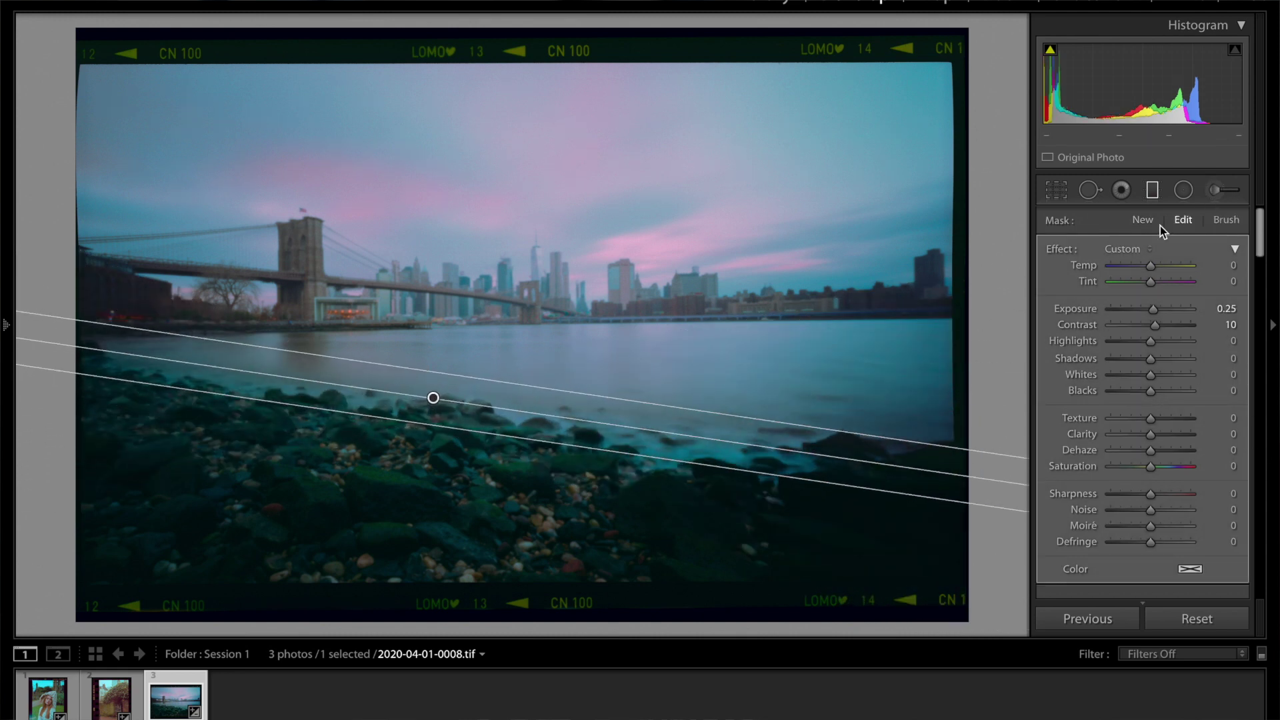
{"action": "left_click", "coordinate": [1135, 249]}
{"action": "left_click", "coordinate": [1127, 408]}
{"action": "key", "text": "shift+Up"}
{"action": "key", "text": "m"}
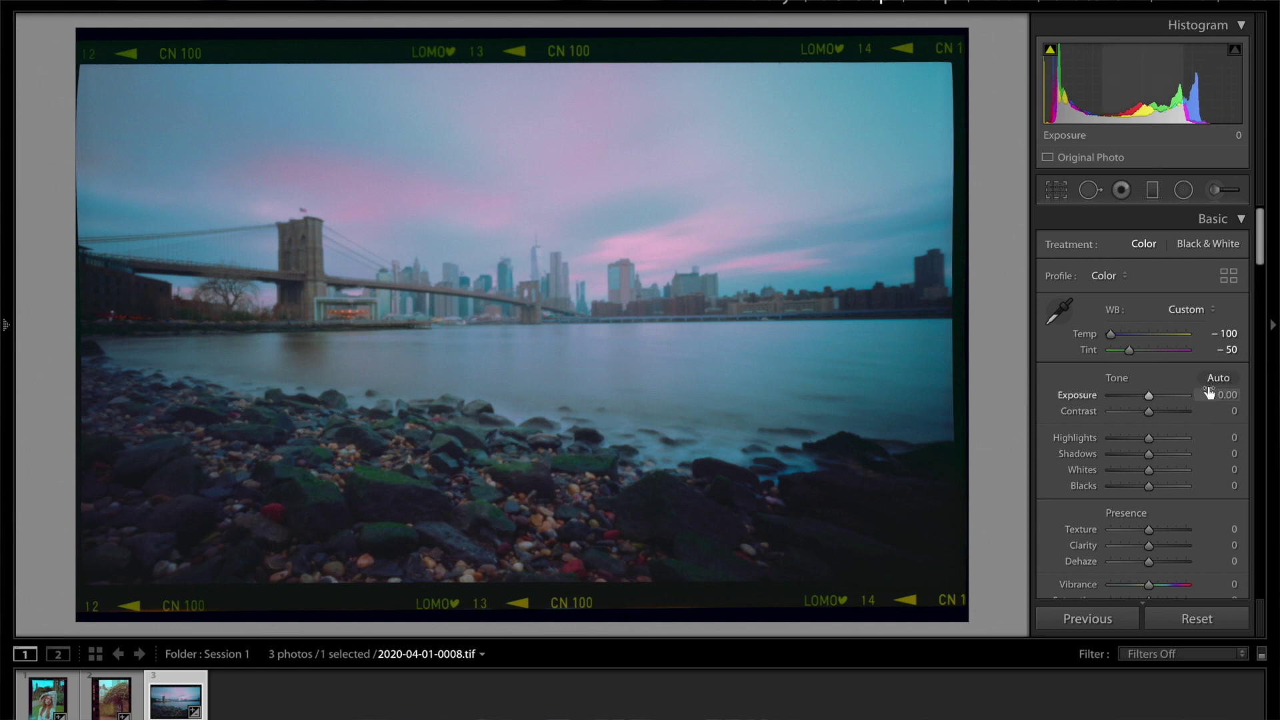
Set the bridge photo's Exposure to −0.10 and its Contrast to +5
{"action": "key", "text": "Down"}
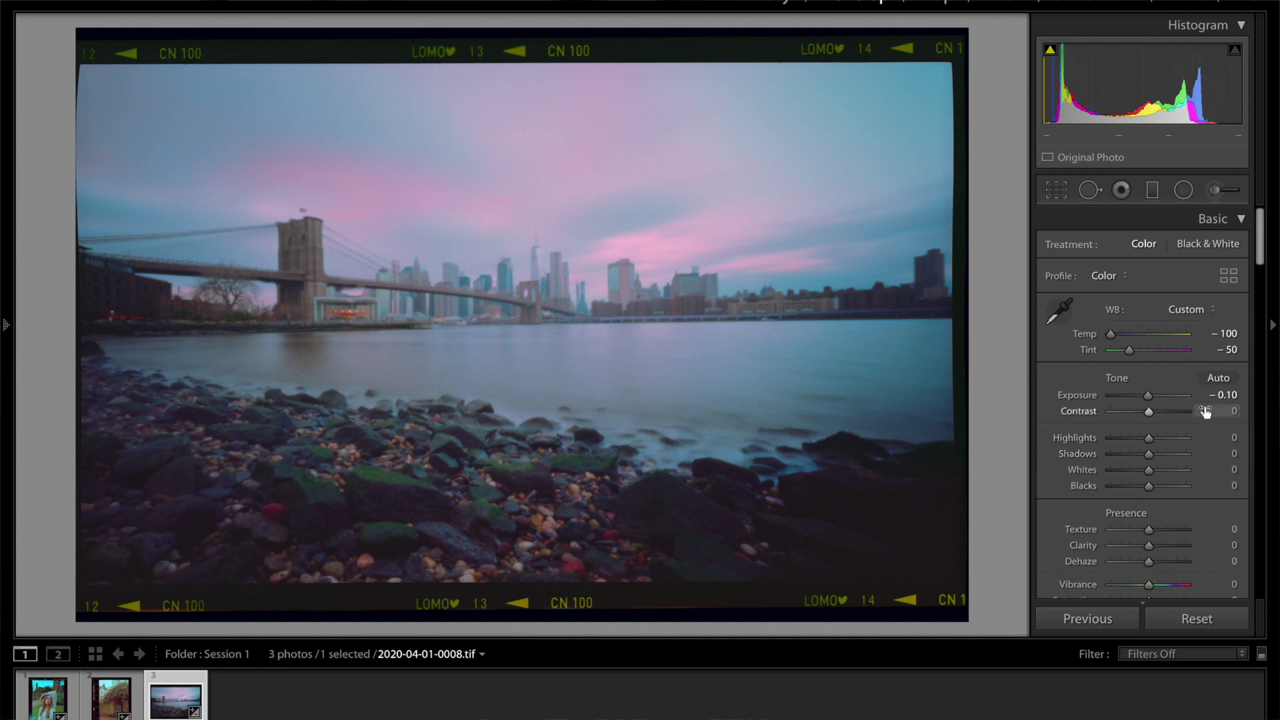
{"action": "key", "text": "shift+Down"}
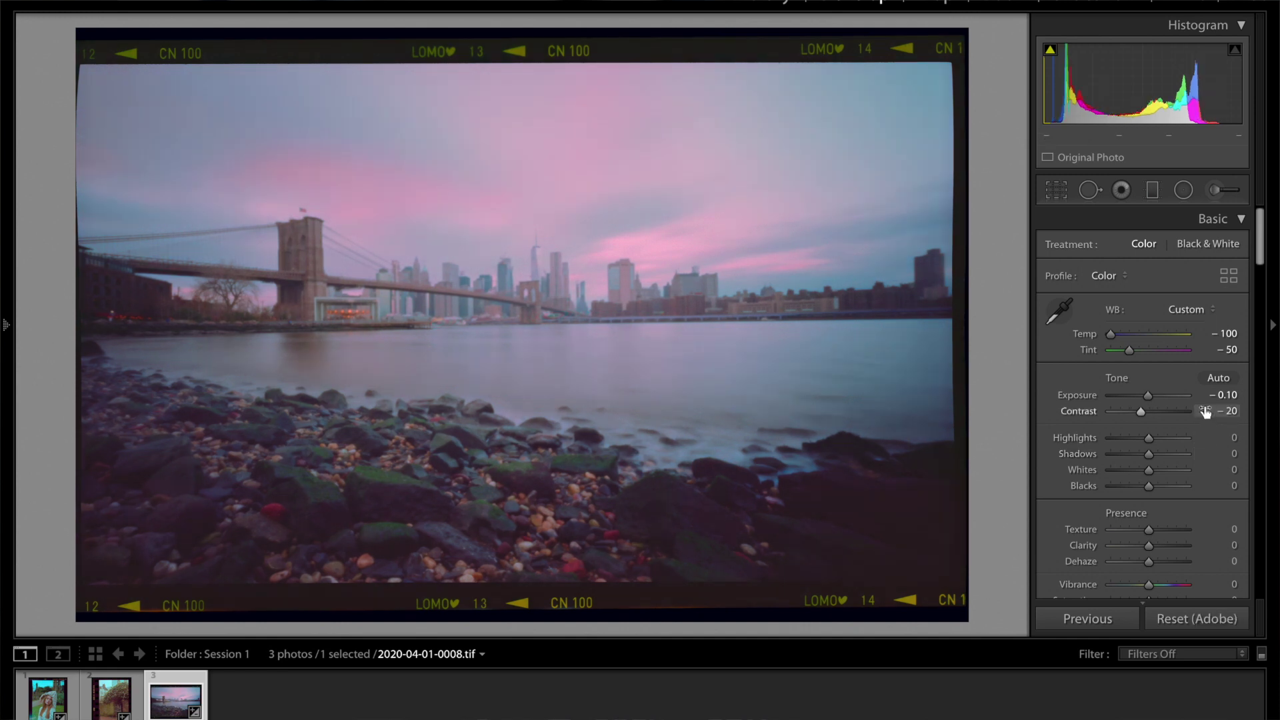
{"action": "key", "text": "shift+Up"}
{"action": "key", "text": "shift+Up"}
{"action": "key", "text": "Down"}
{"action": "key", "text": "Down"}
{"action": "key", "text": "Down"}
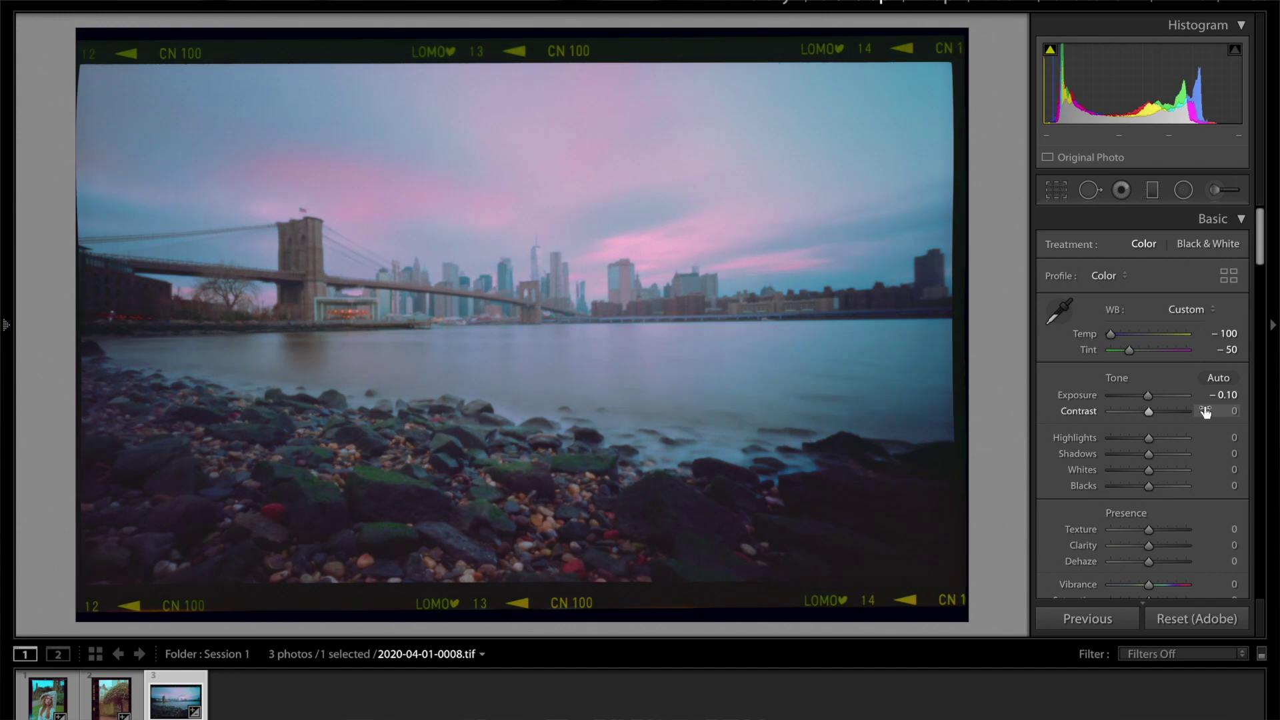
{"action": "key", "text": "Up"}
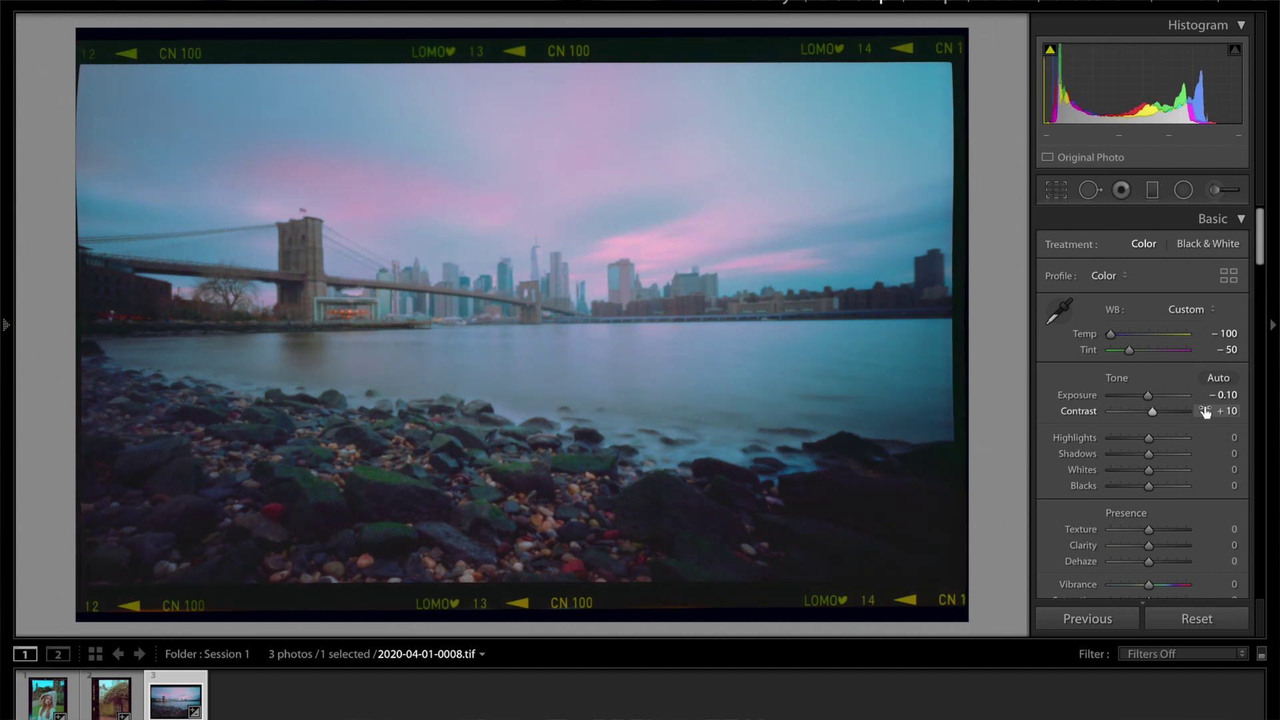
{"action": "key", "text": "Down"}
Crop the bridge photo to remove the film border on all sides
{"action": "left_click", "coordinate": [1057, 192]}
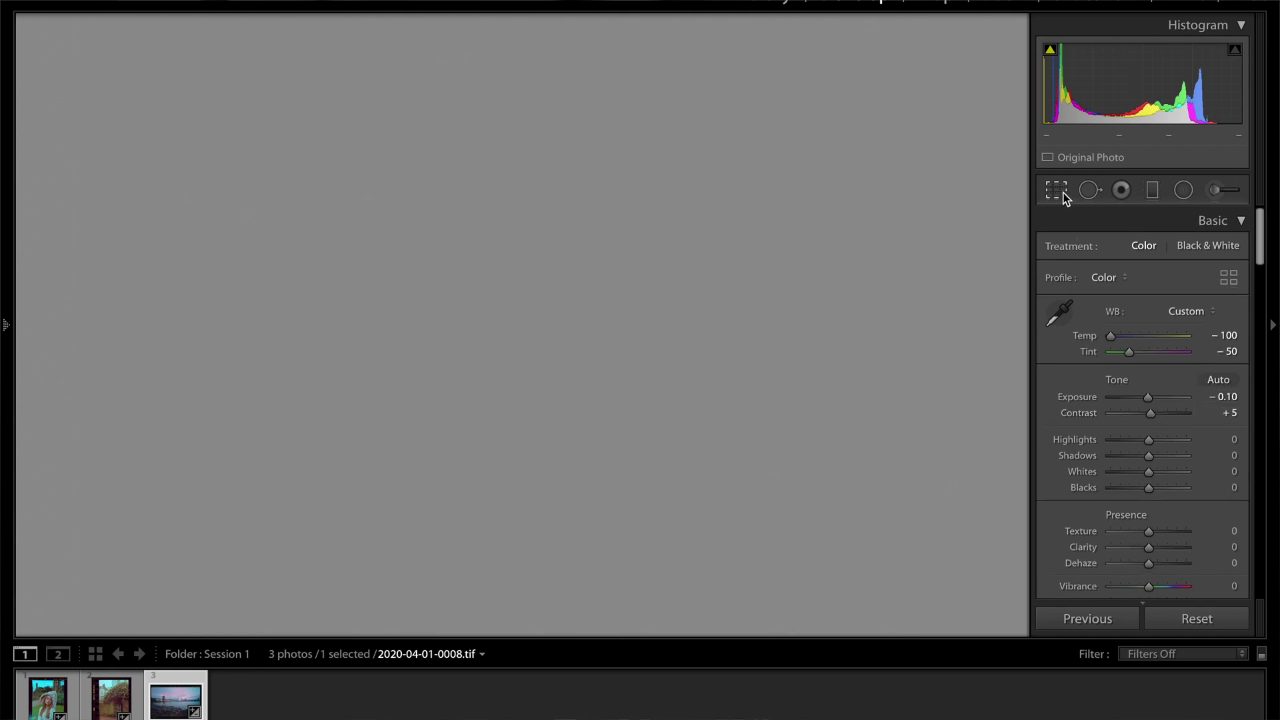
{"action": "left_click_drag", "start_coordinate": [966, 29], "coordinate": [956, 48]}
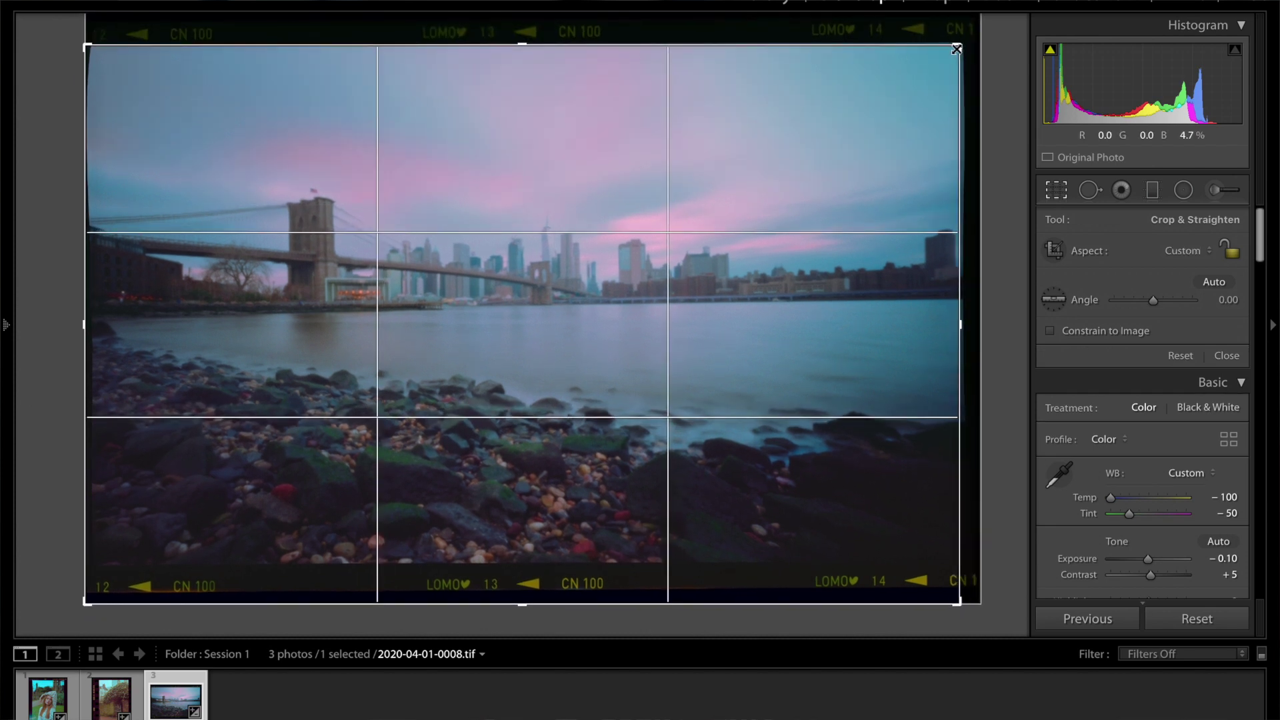
{"action": "left_click_drag", "start_coordinate": [86, 602], "coordinate": [88, 579]}
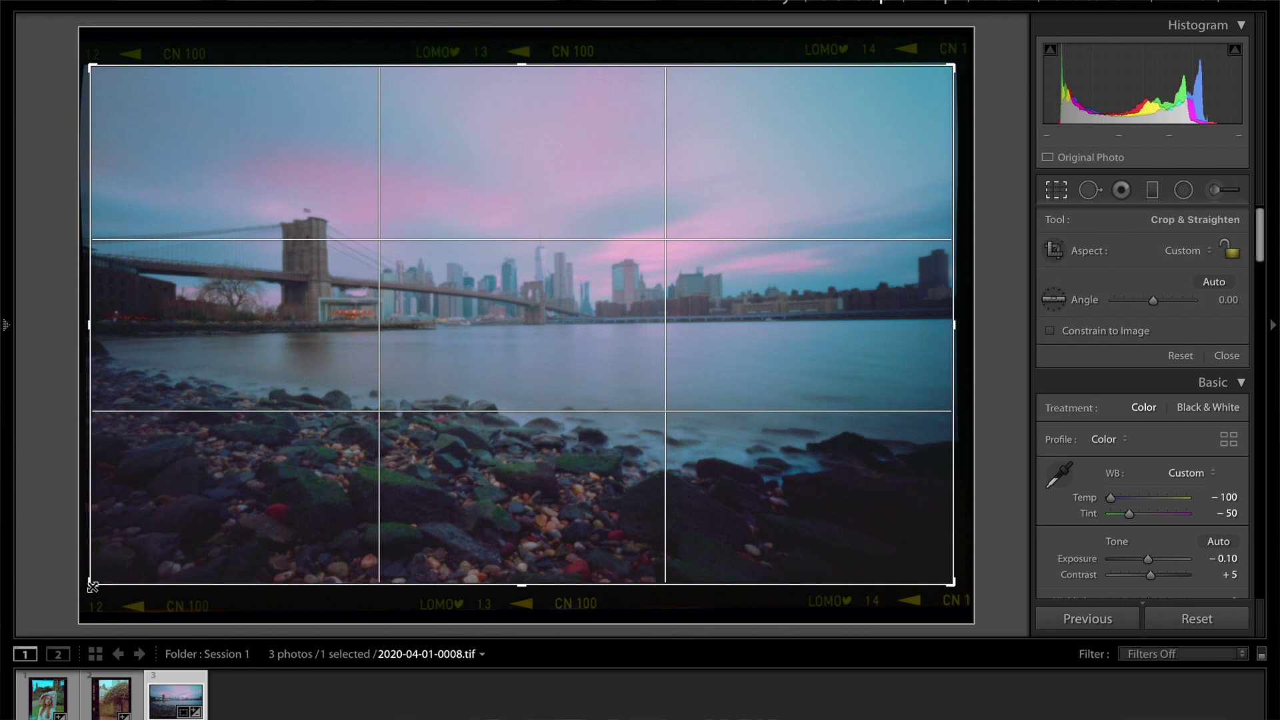
{"action": "key", "text": "Return"}
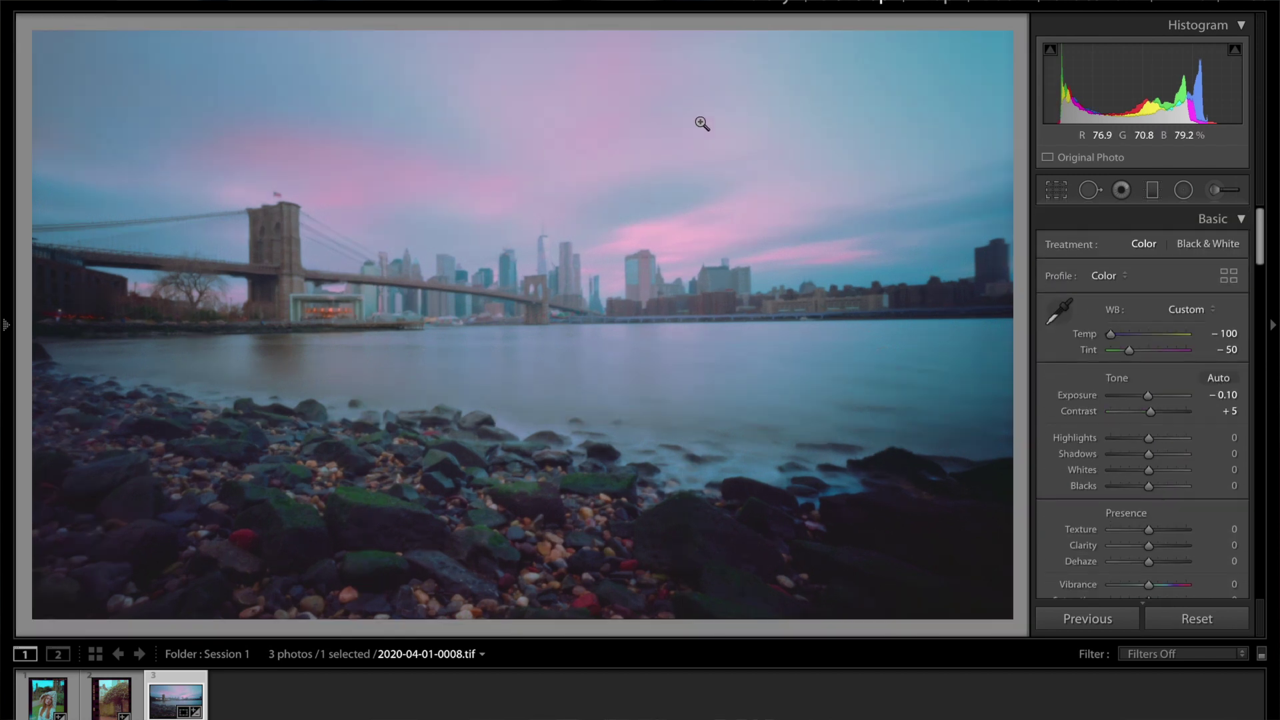